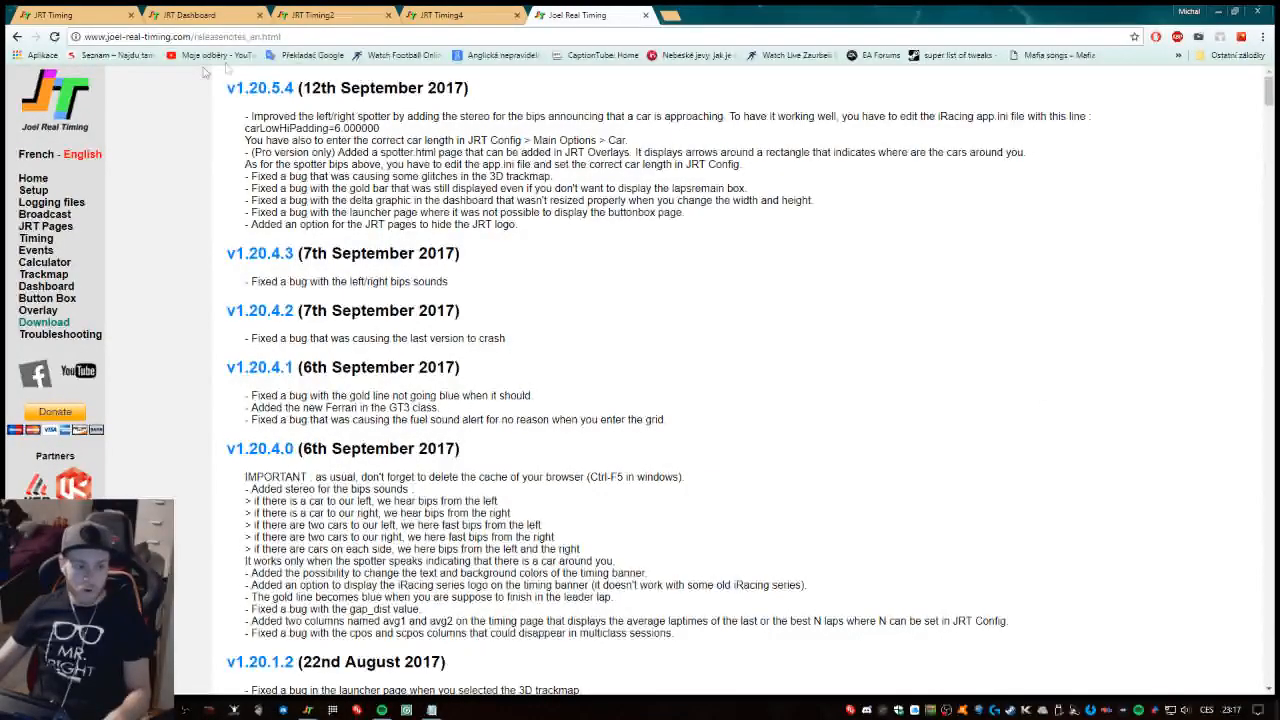
# Trim the address back to the Joel Real Timing home page and switch it to English.
pyautogui.moveTo(282, 36); pyautogui.dragTo(192, 36)
pyautogui.press('BackSpace')
pyautogui.press('Return')
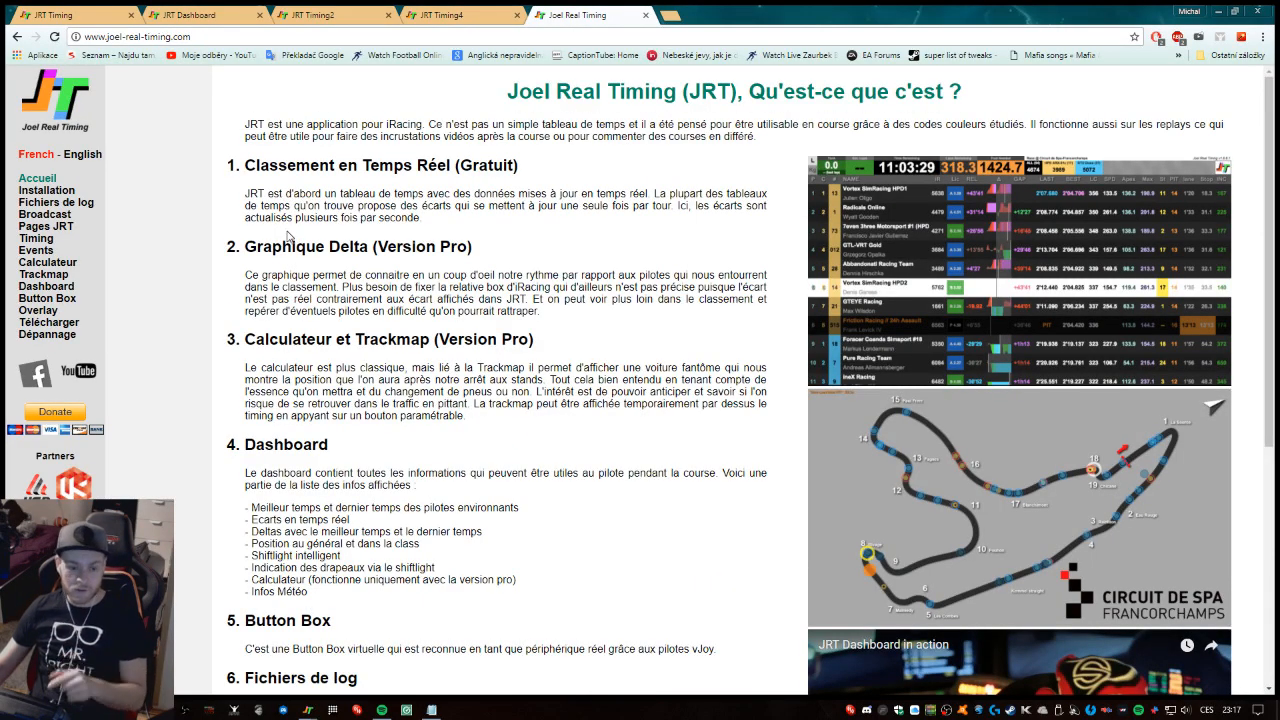
pyautogui.click(80, 153)
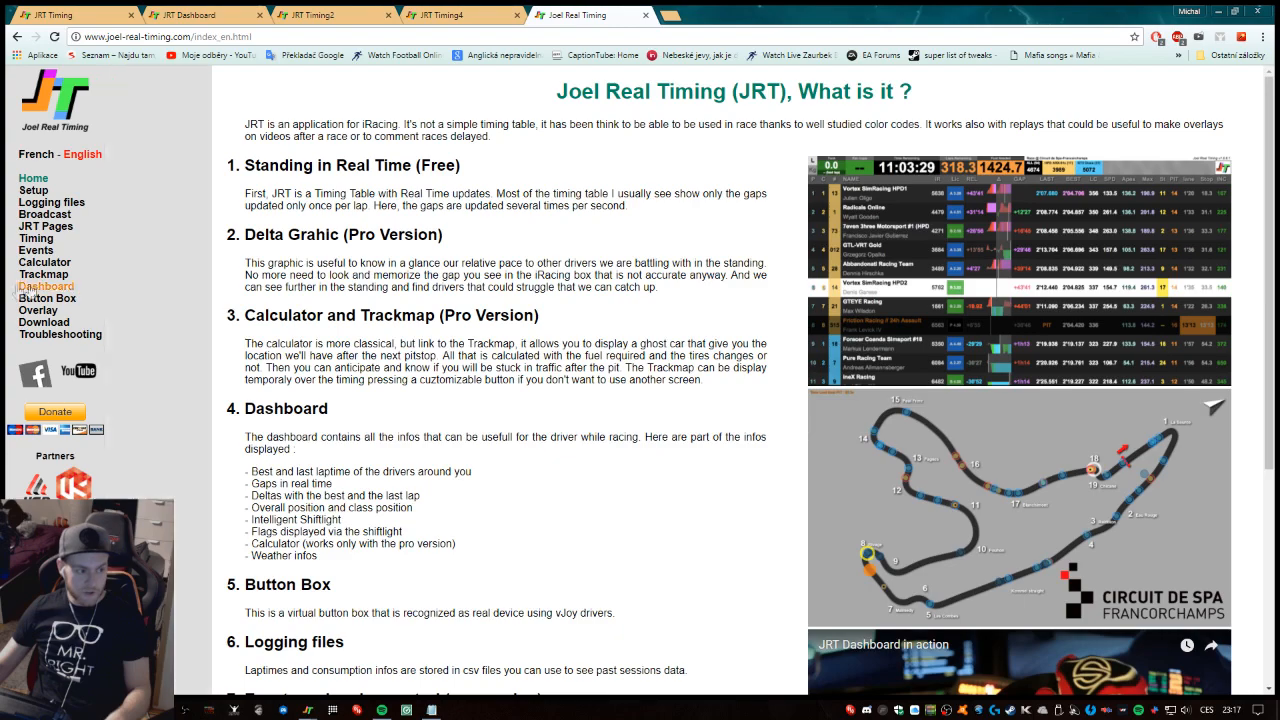
# Browse the download and release notes page, checking the latest version heading.
pyautogui.click(46, 324)
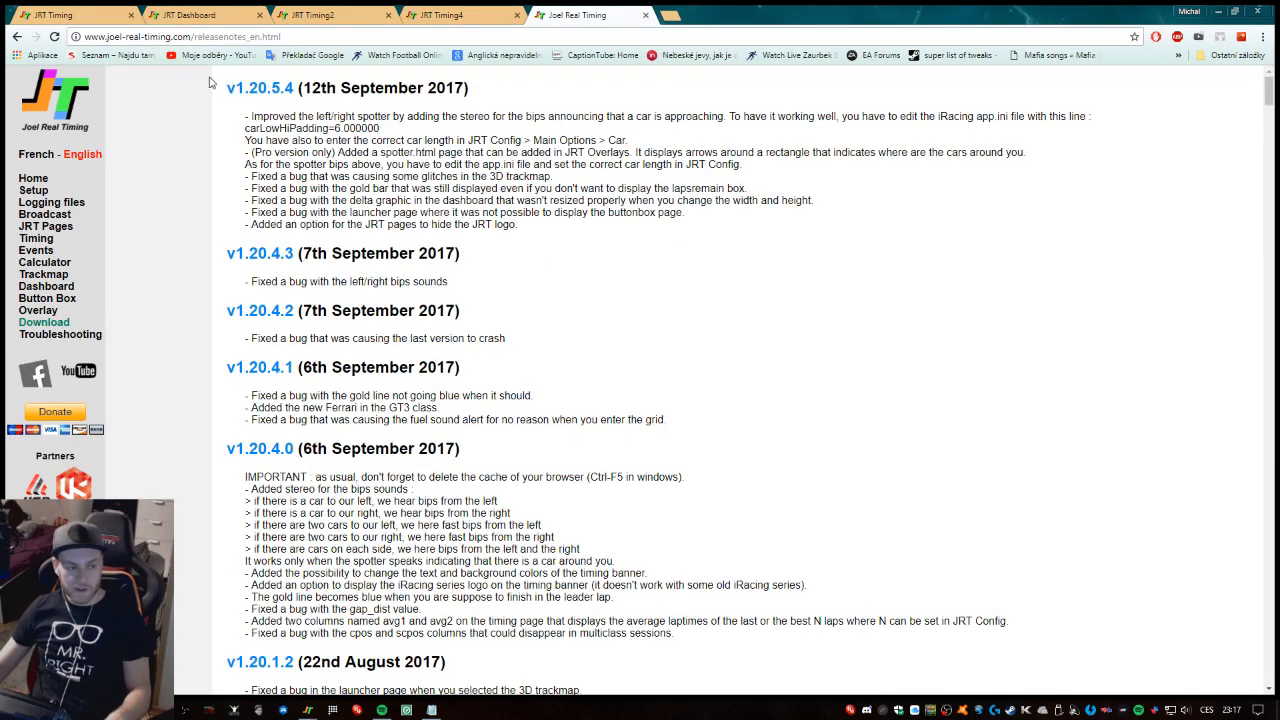
pyautogui.moveTo(214, 86); pyautogui.dragTo(290, 88)
pyautogui.click(400, 143)
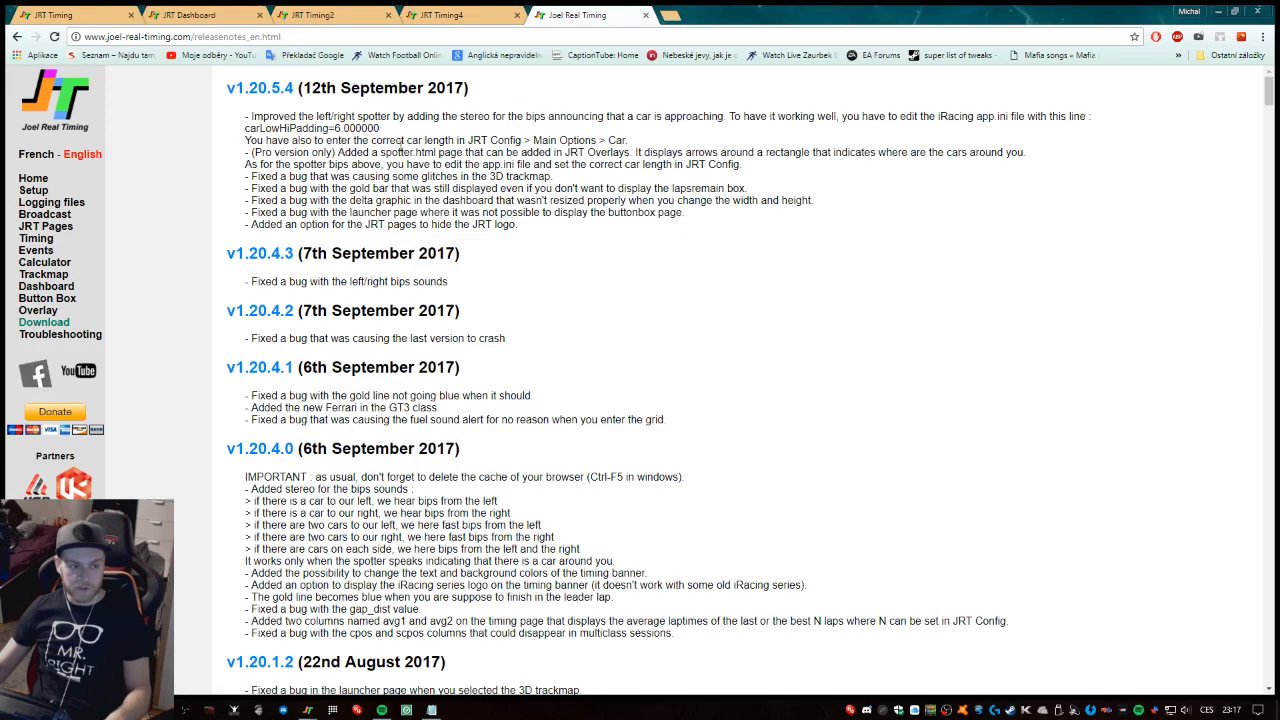
pyautogui.scroll(-10, 338, 374)
pyautogui.scroll(-5, 340, 360)
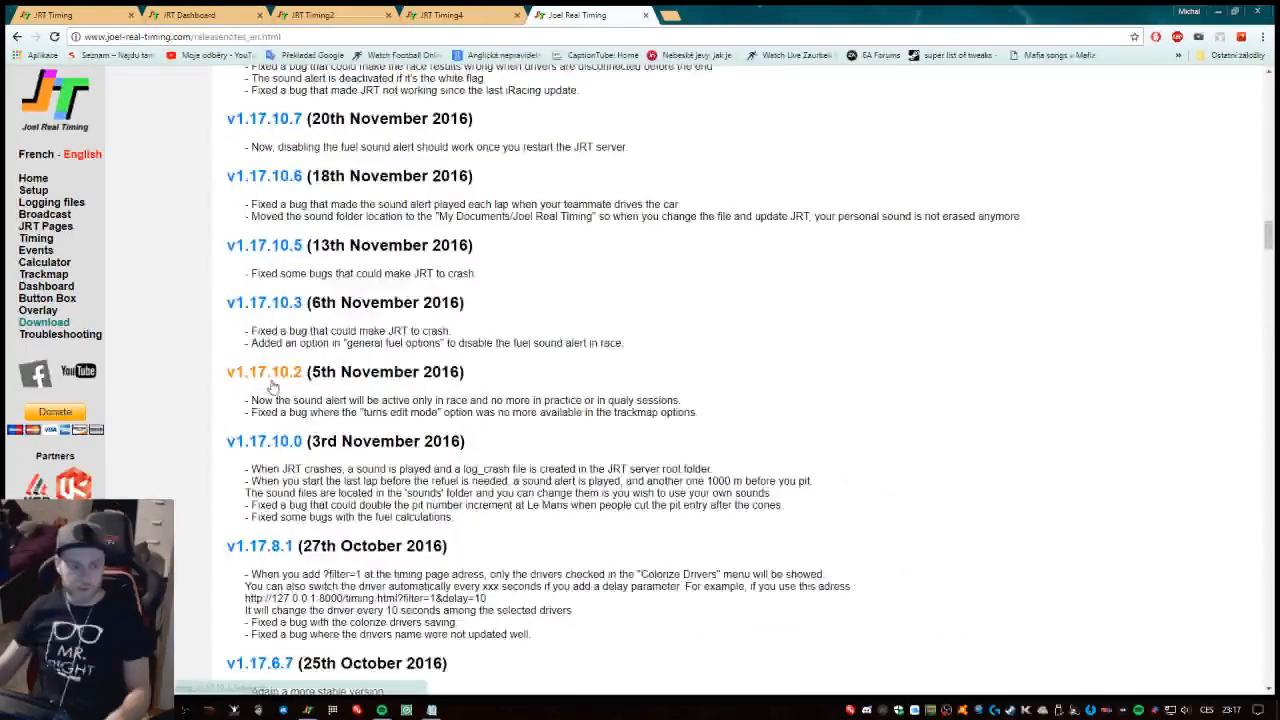
pyautogui.scroll(5, 351, 338)
pyautogui.scroll(5, 351, 330)
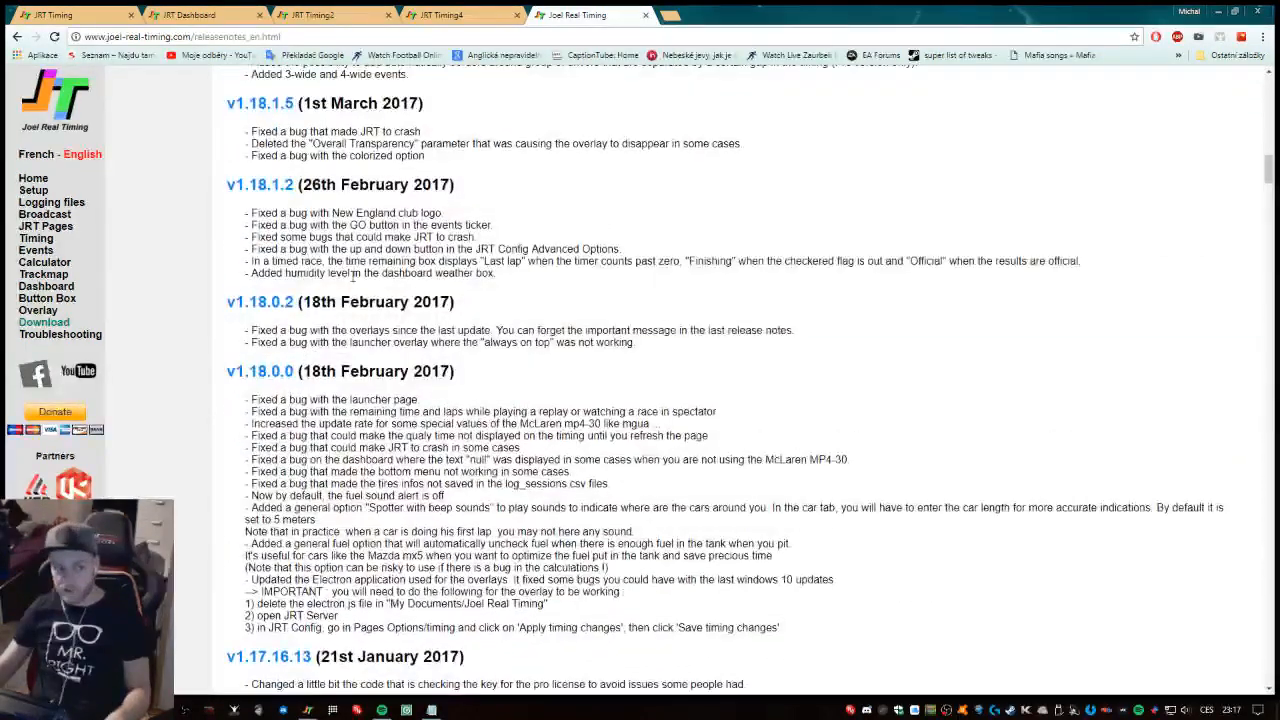
pyautogui.scroll(5, 352, 310)
pyautogui.scroll(5, 352, 285)
pyautogui.scroll(3, 352, 285)
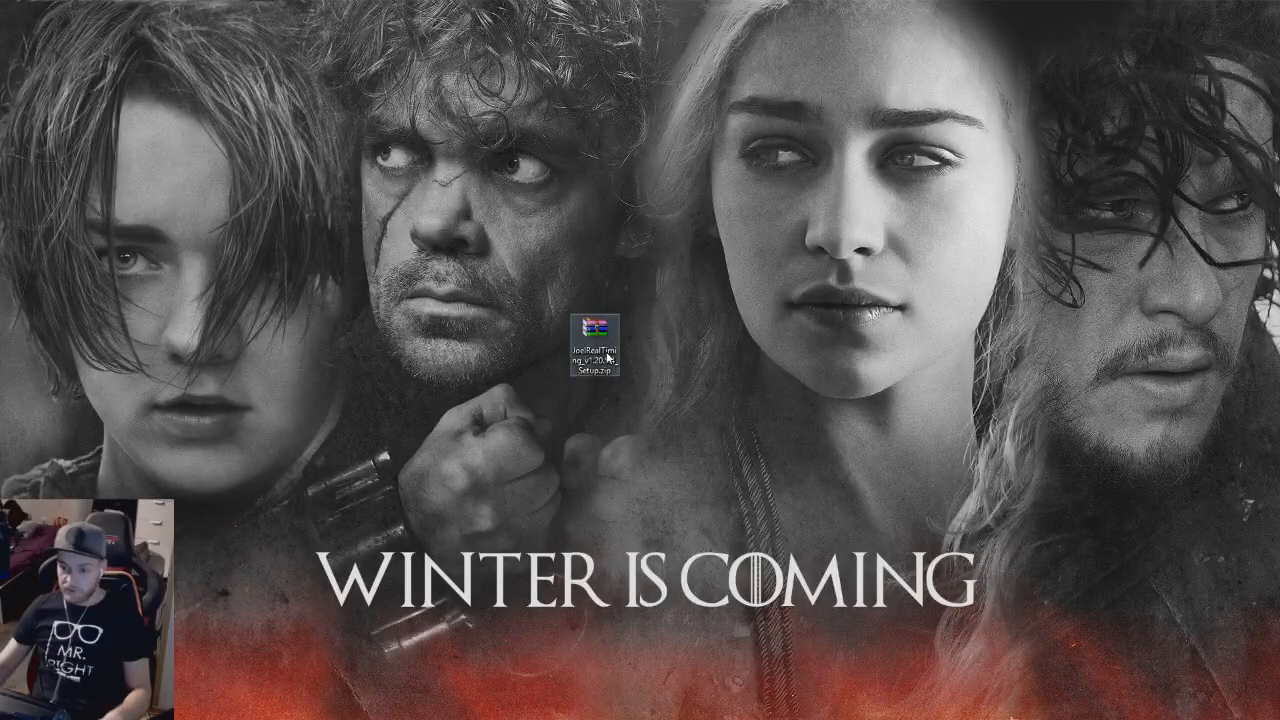
# Open the downloaded setup zip in WinRAR and dismiss the trial licence reminder.
pyautogui.doubleClick(607, 356)
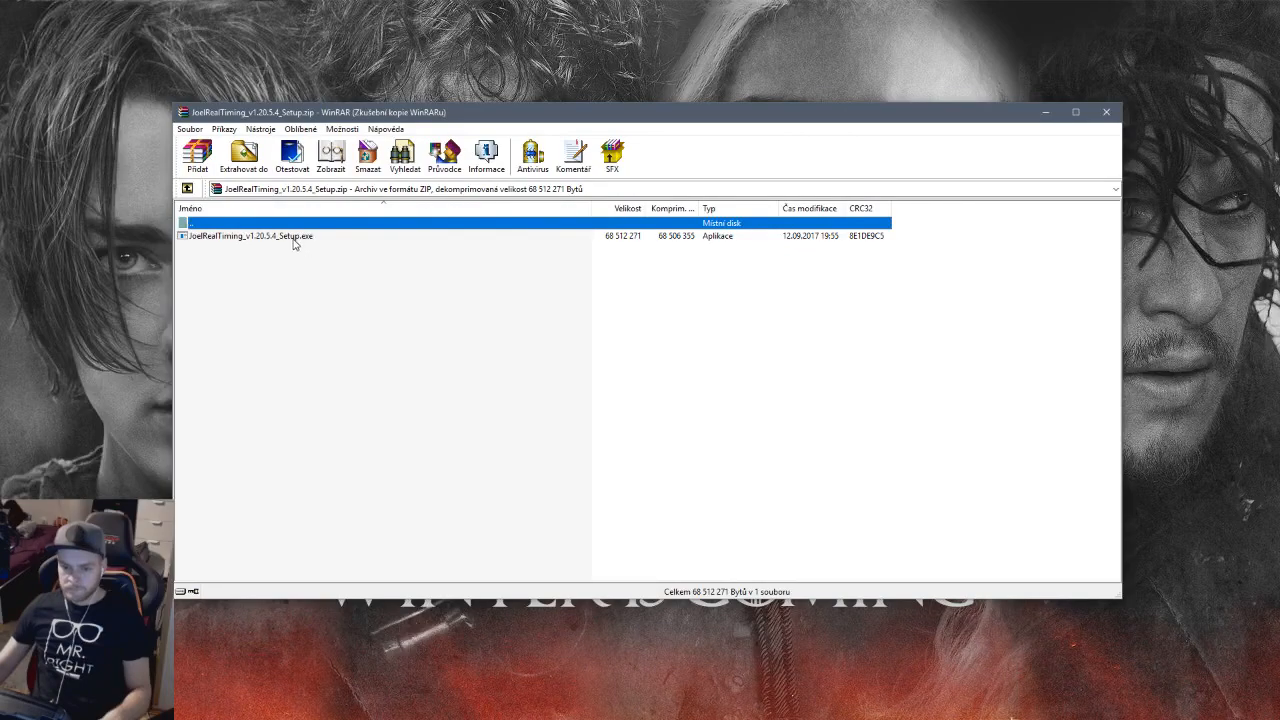
pyautogui.click(712, 360)
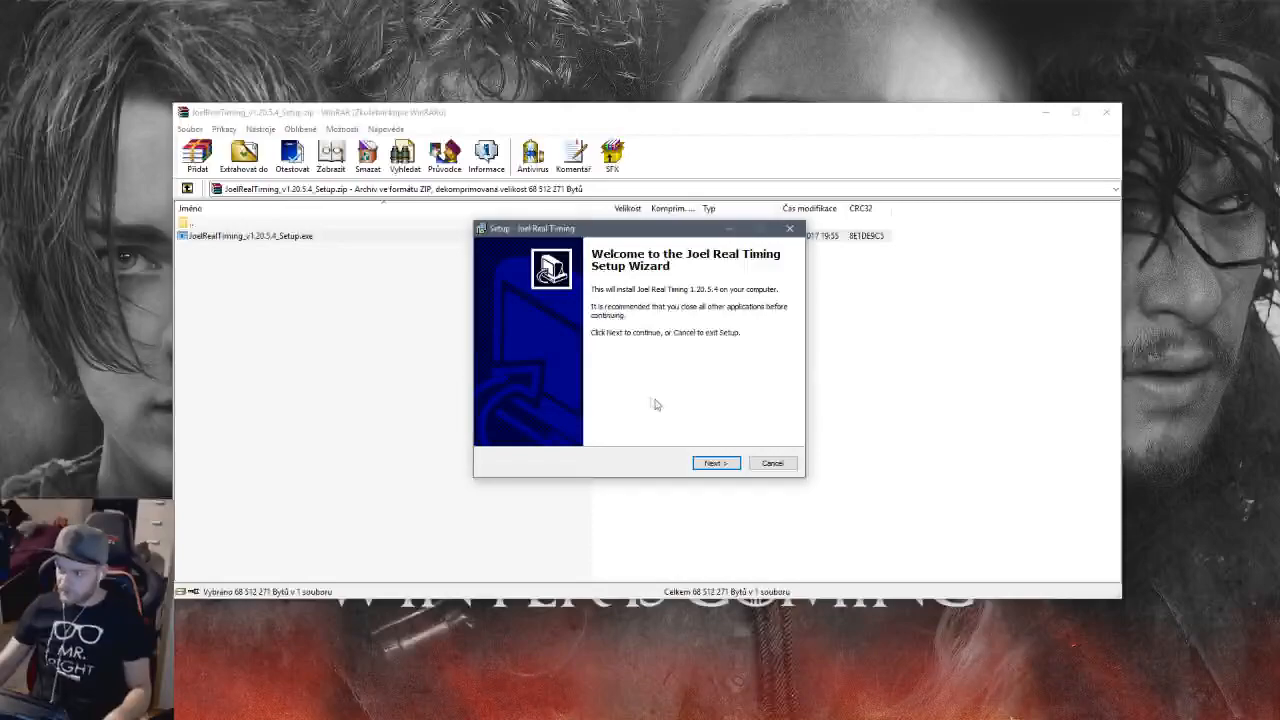
# Advance the setup wizard through Welcome, default folder, Start Menu and desktop icon pages to Ready to Install.
pyautogui.moveTo(503, 242); pyautogui.dragTo(456, 267)
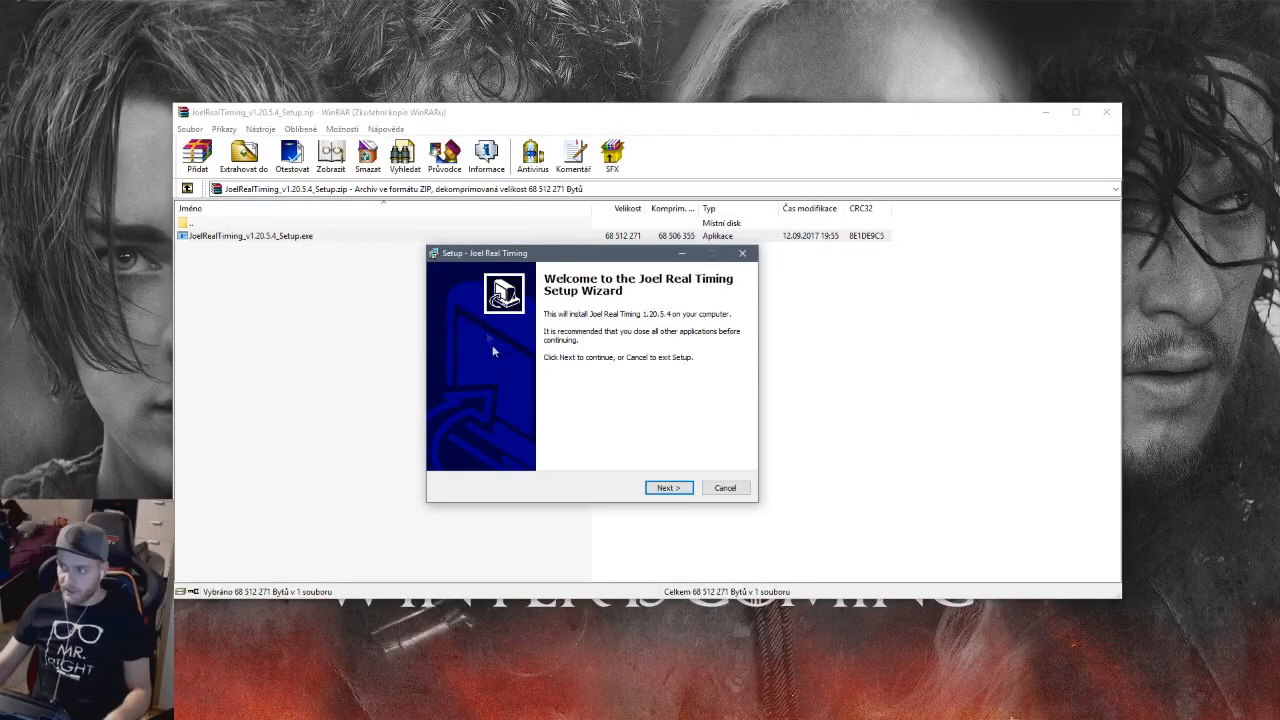
pyautogui.click(663, 490)
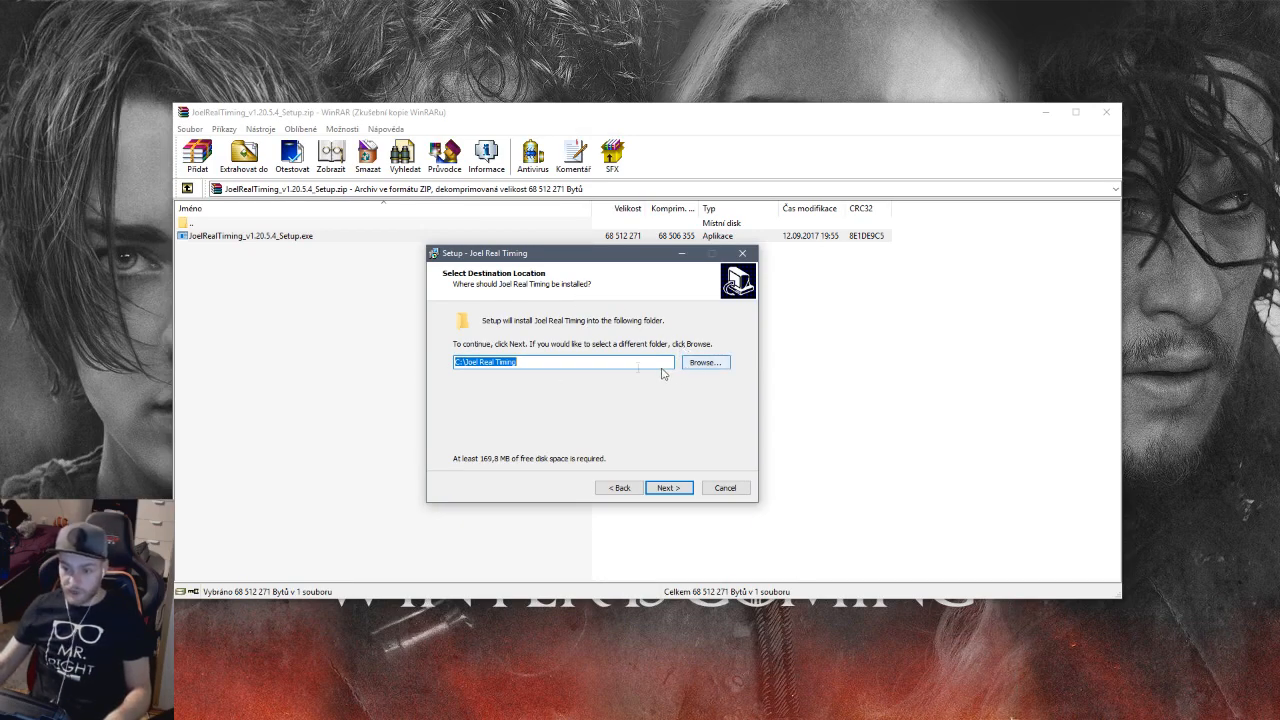
pyautogui.click(677, 494)
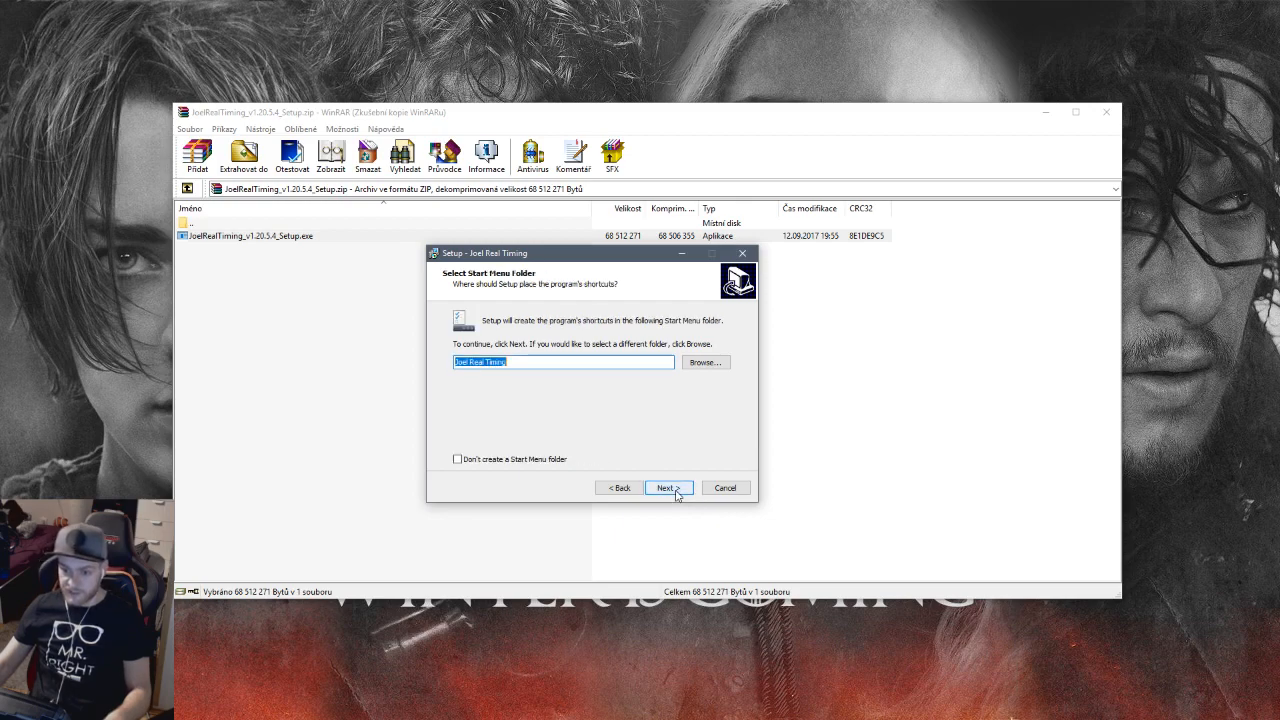
pyautogui.click(673, 492)
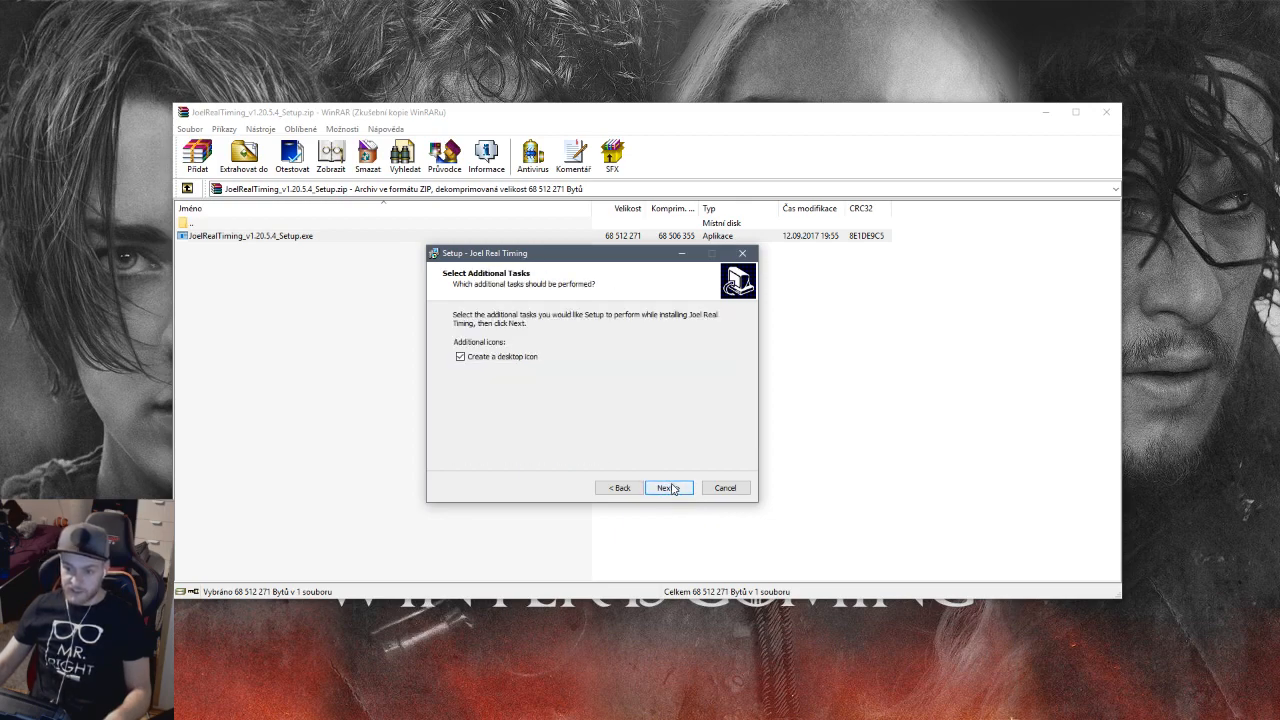
pyautogui.click(669, 493)
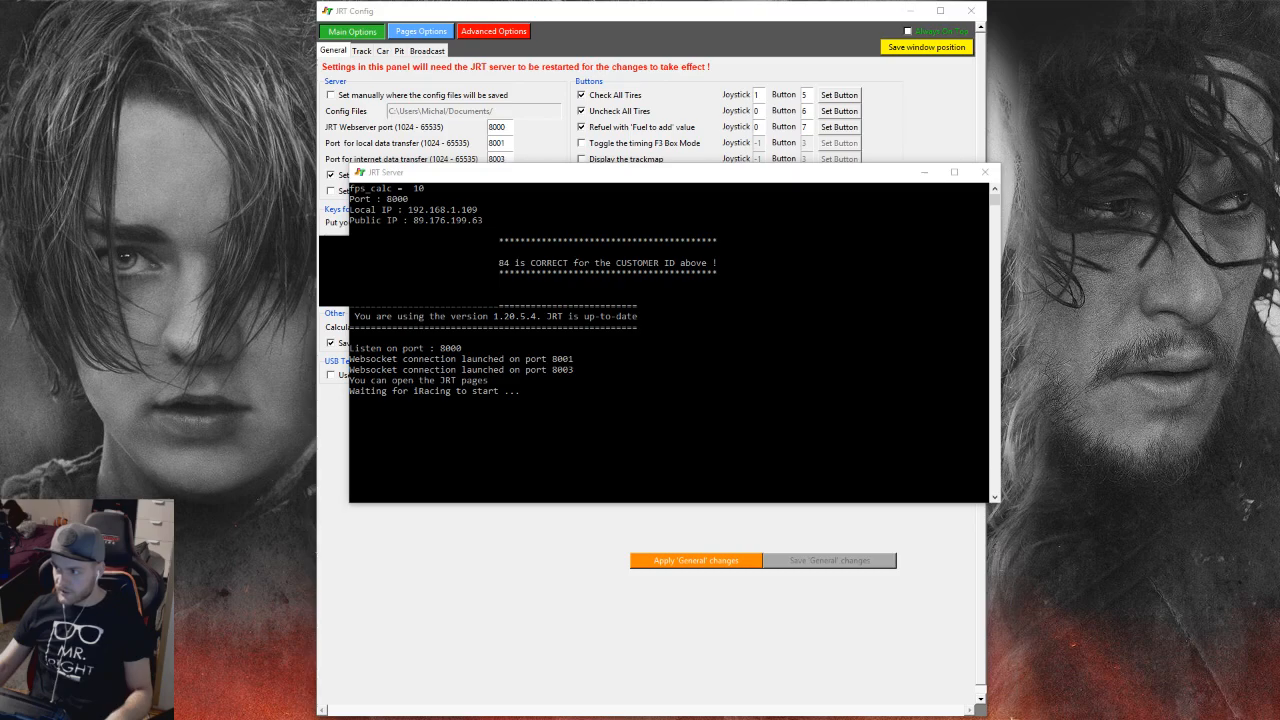
# Highlight the local IP address 192.168.1.109 in the JRT Server console.
pyautogui.moveTo(405, 210); pyautogui.dragTo(468, 212)
# Copy the full local IP address from the JRT Server console to the clipboard.
pyautogui.hotkey('ctrl', 'c')
pyautogui.hotkey('alt', 'Tab')
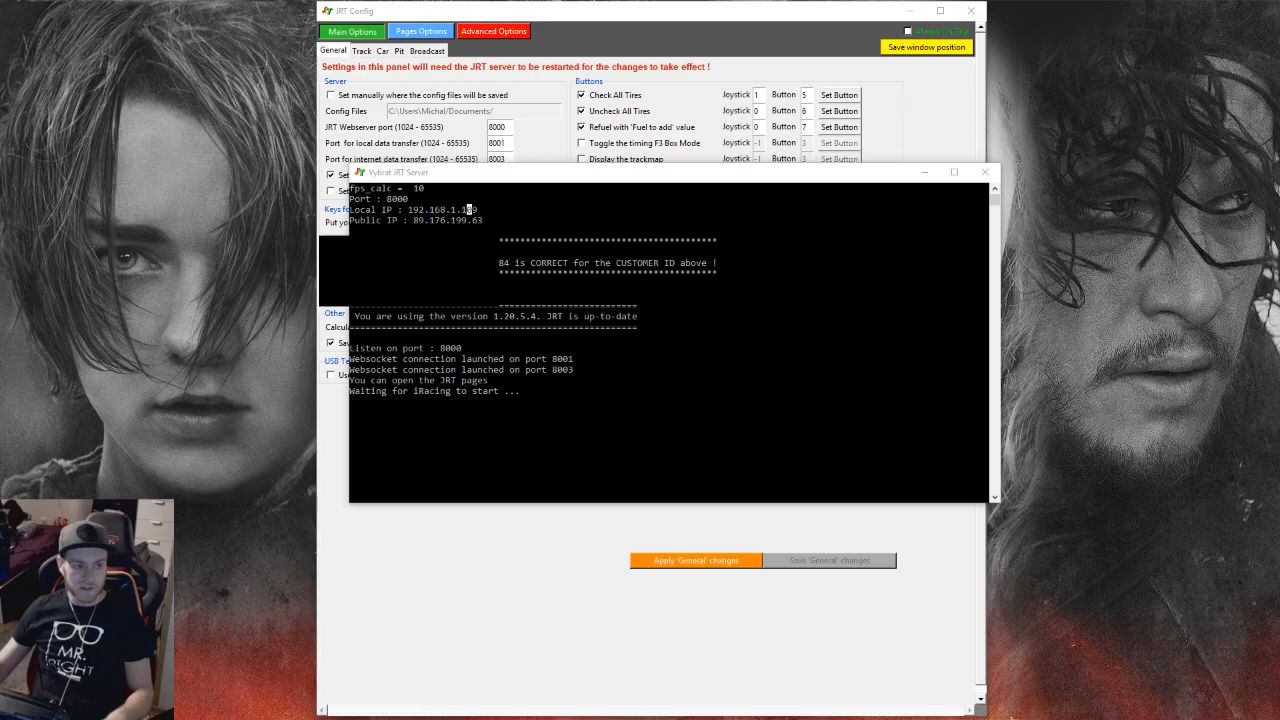
pyautogui.click(425, 216)
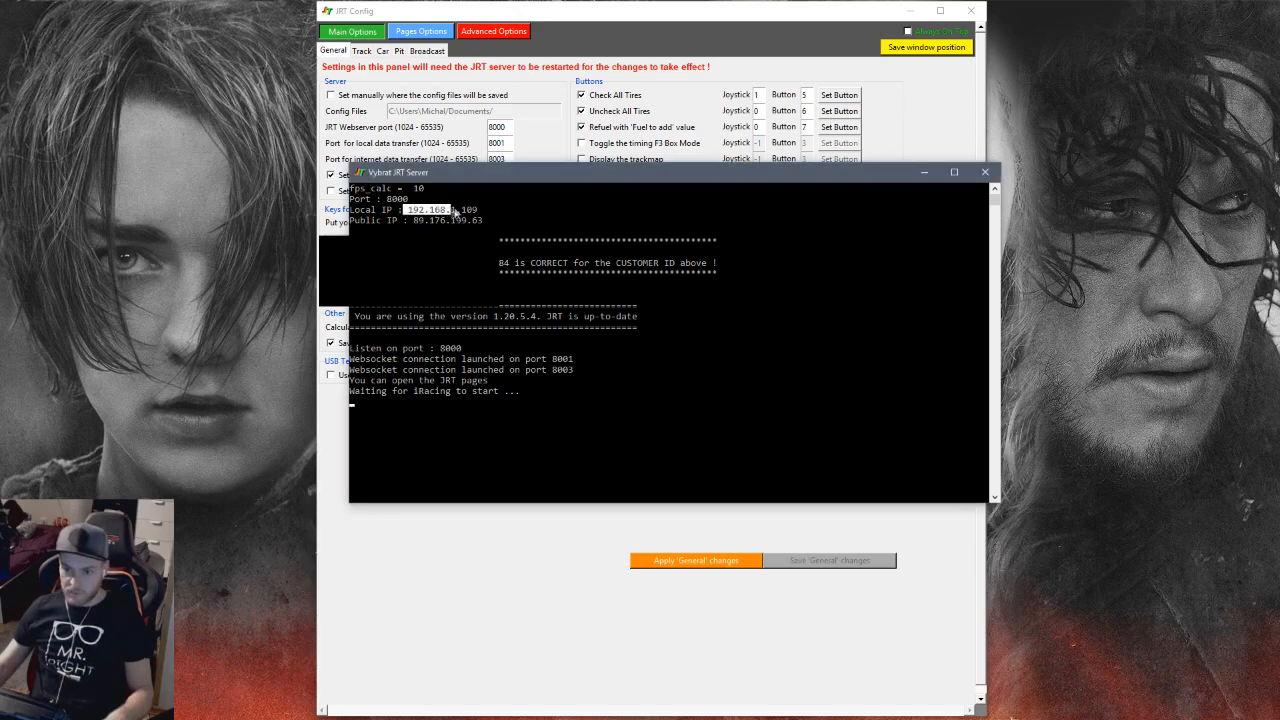
pyautogui.hotkey('ctrl', 'c')
pyautogui.moveTo(405, 210); pyautogui.dragTo(479, 210)
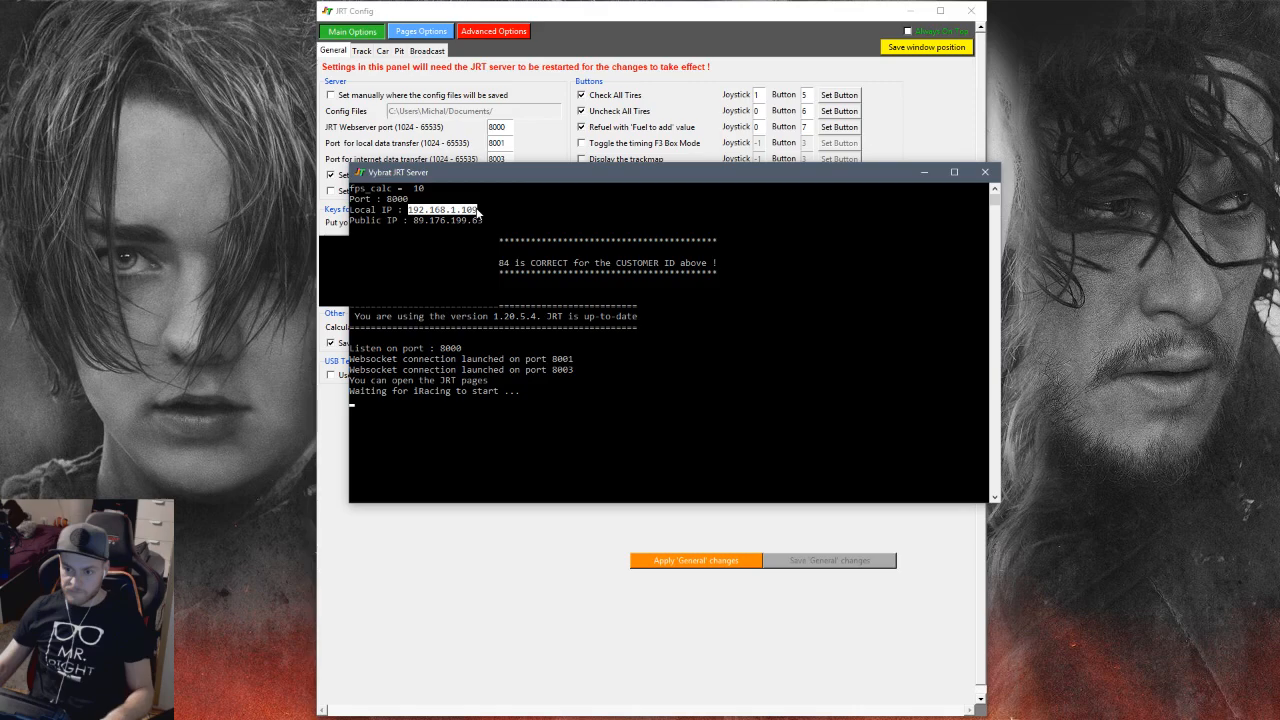
pyautogui.hotkey('ctrl', 'c')
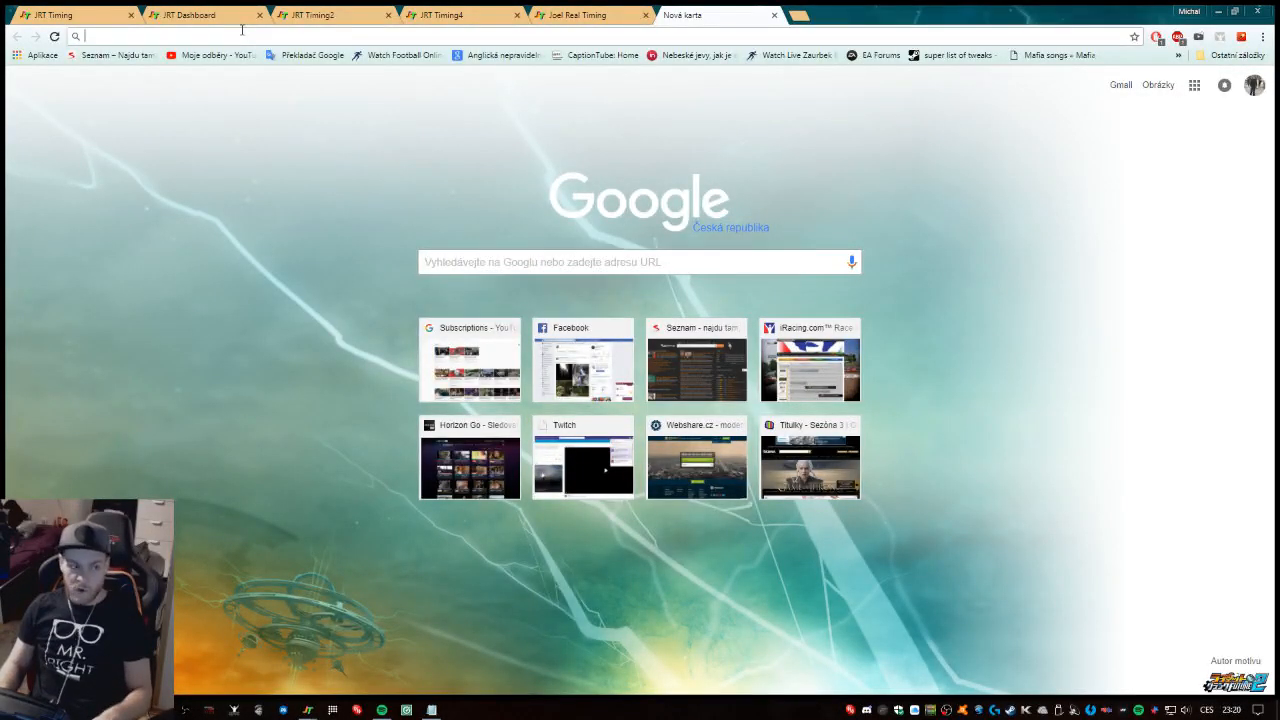
pyautogui.write('192')
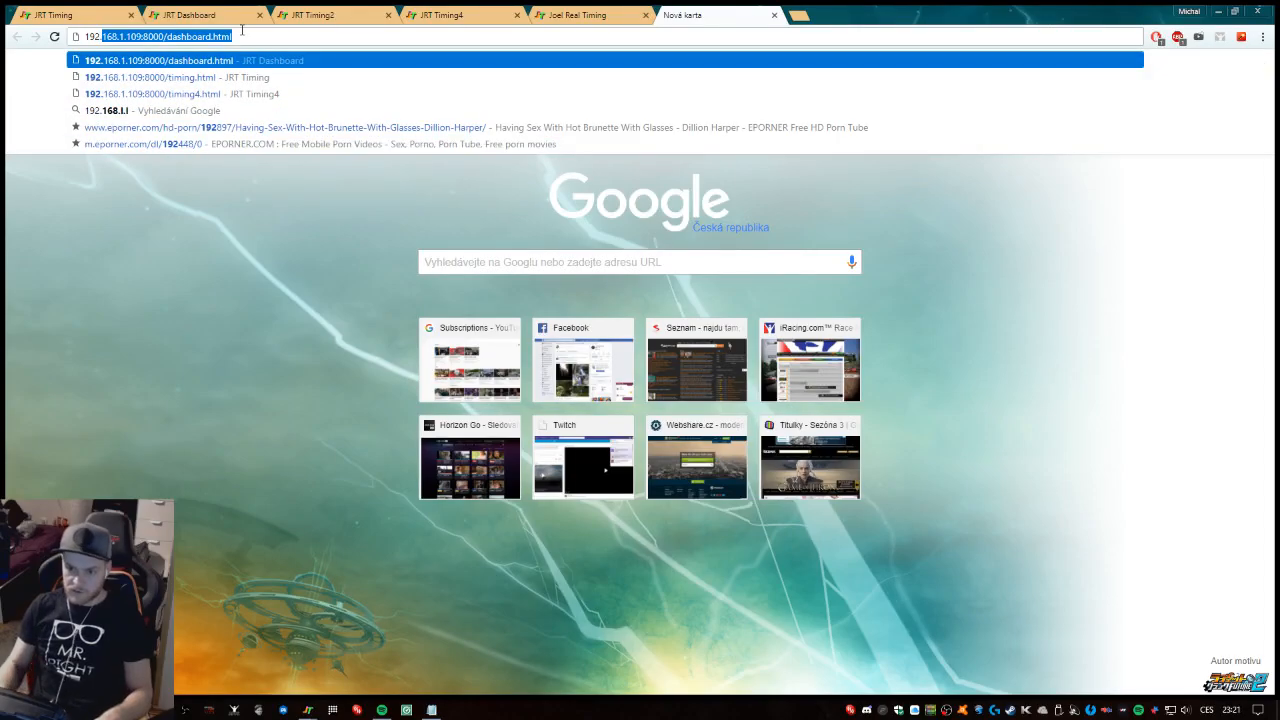
pyautogui.write('.168')
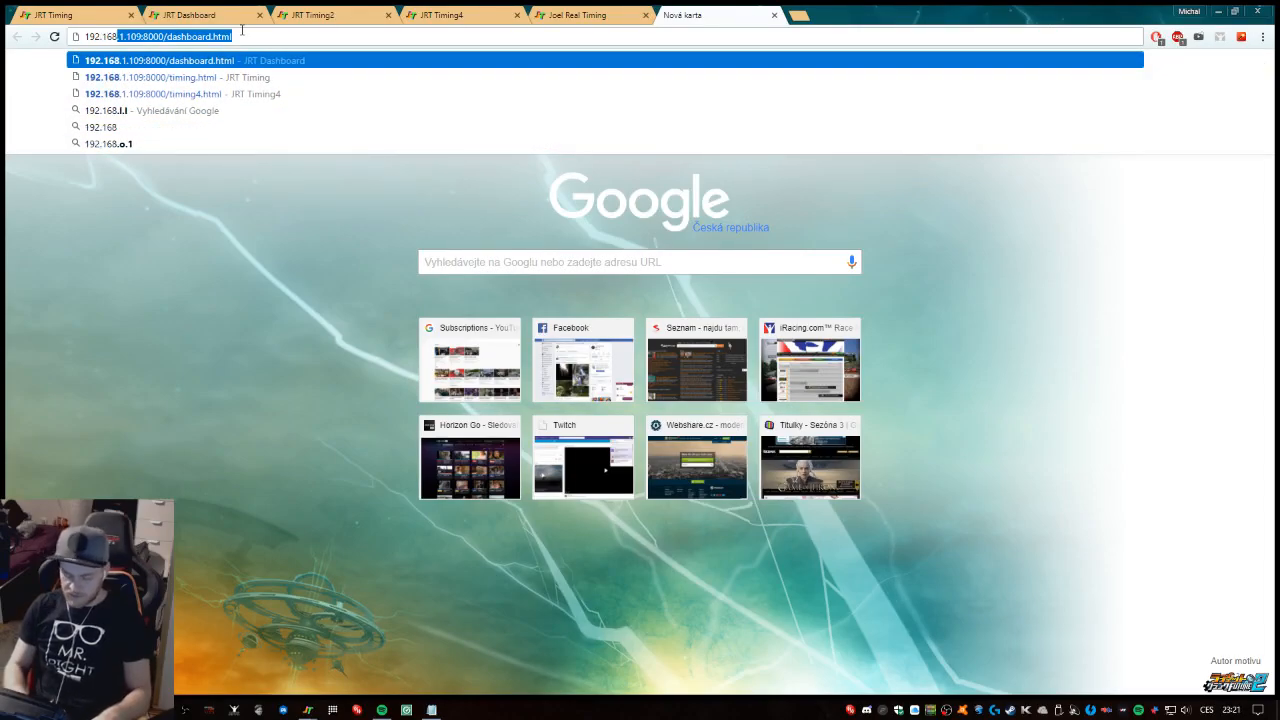
pyautogui.write('.1')
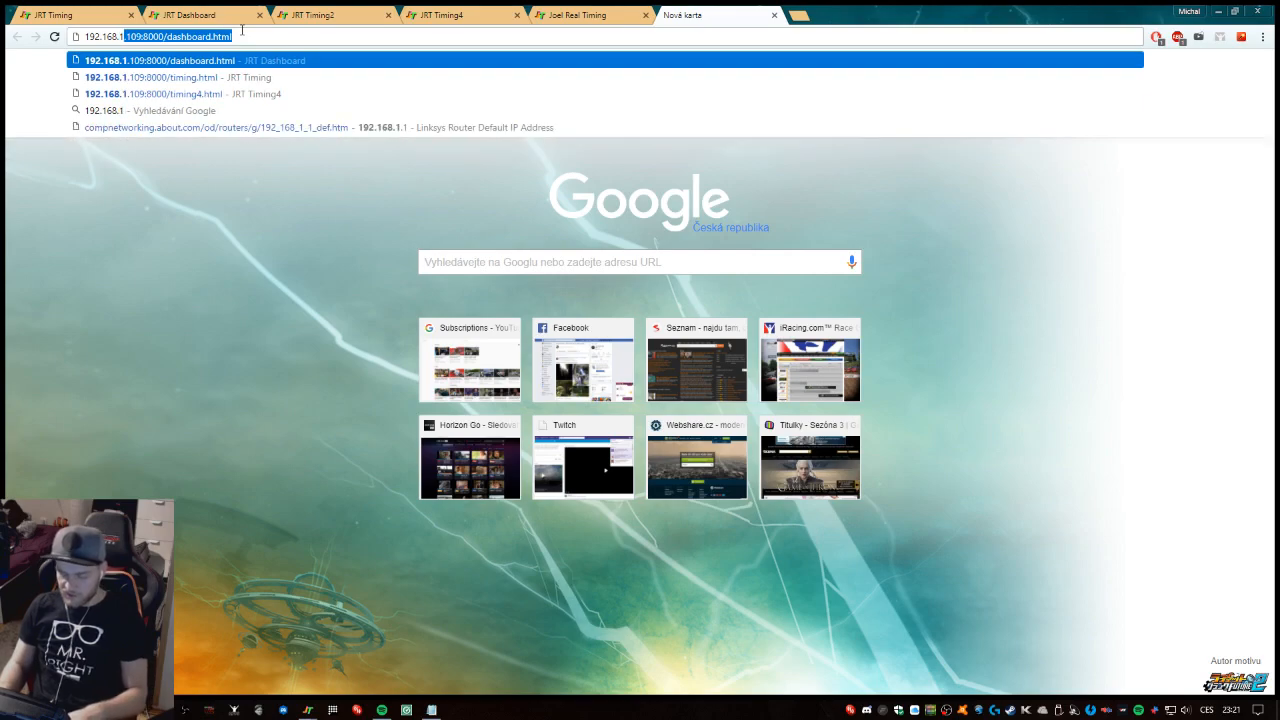
pyautogui.write('.109')
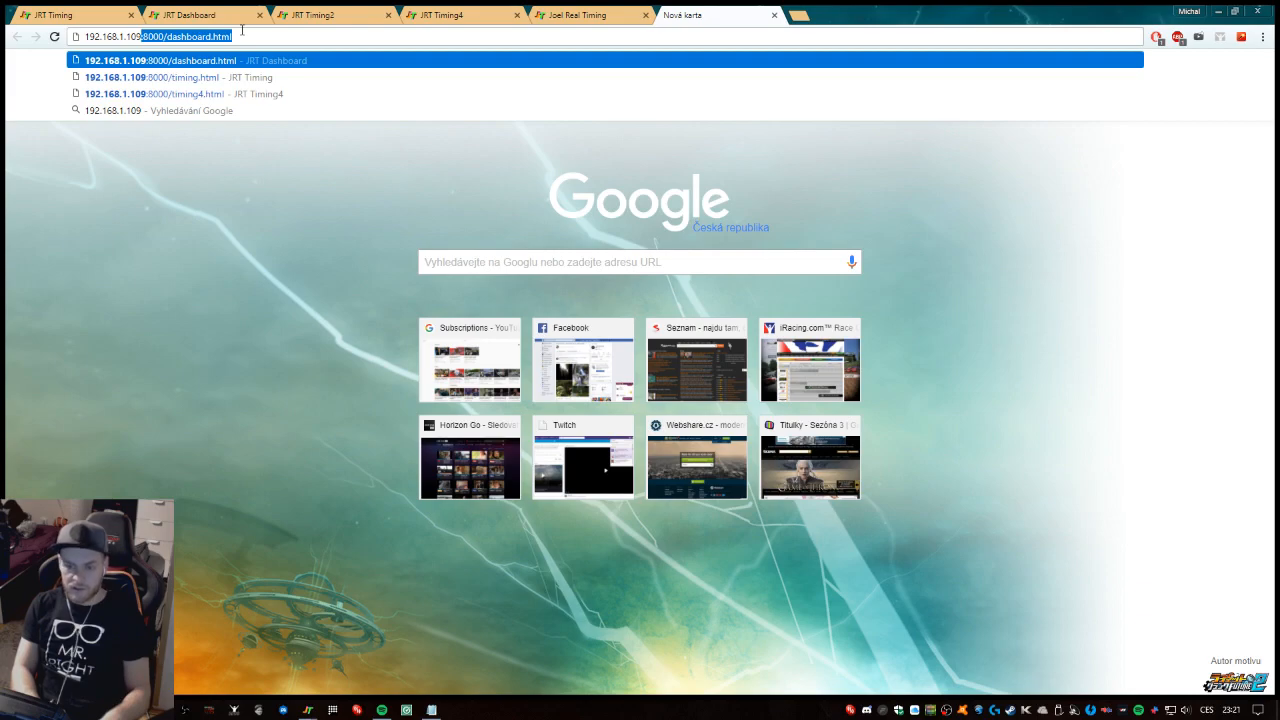
pyautogui.write(':')
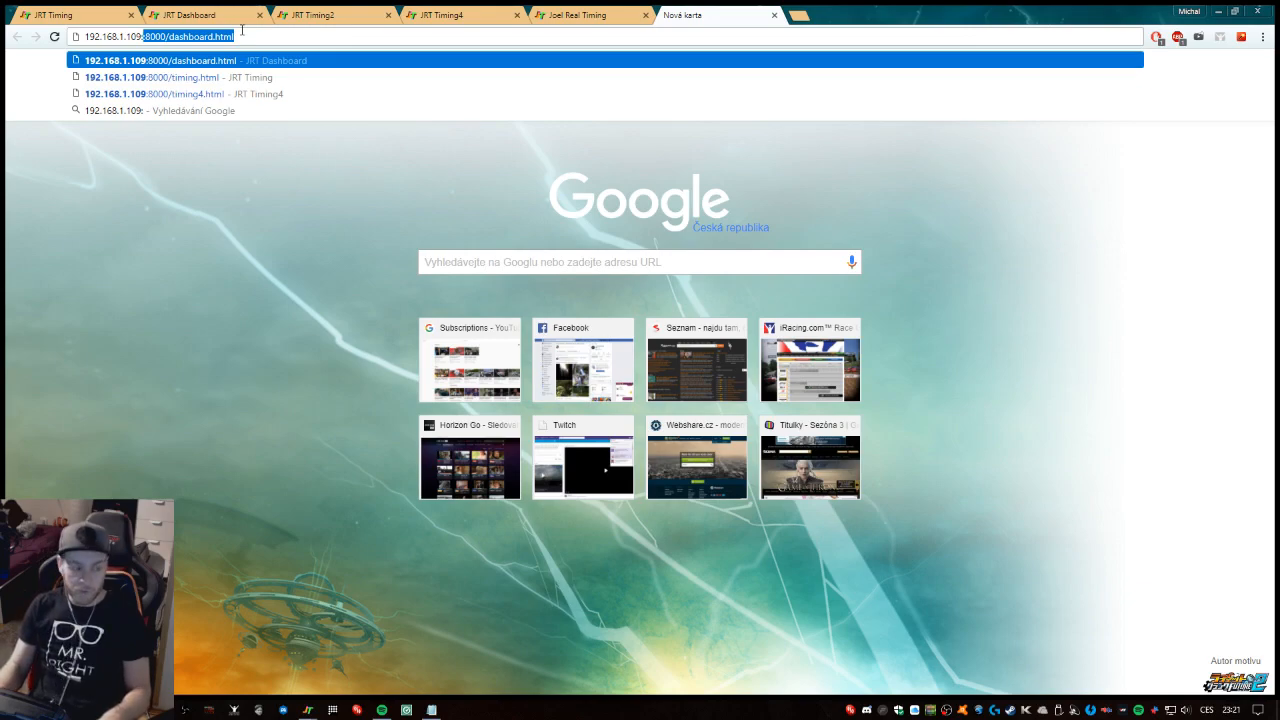
pyautogui.write('8000')
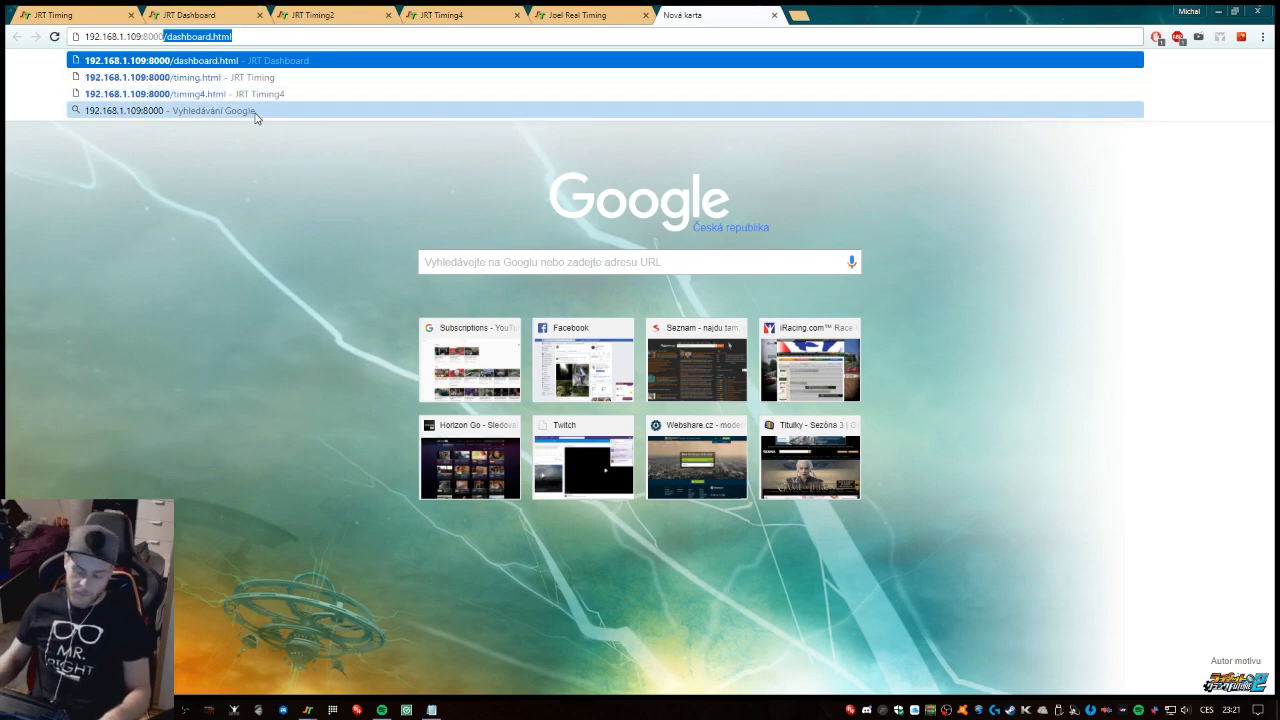
pyautogui.write('/')
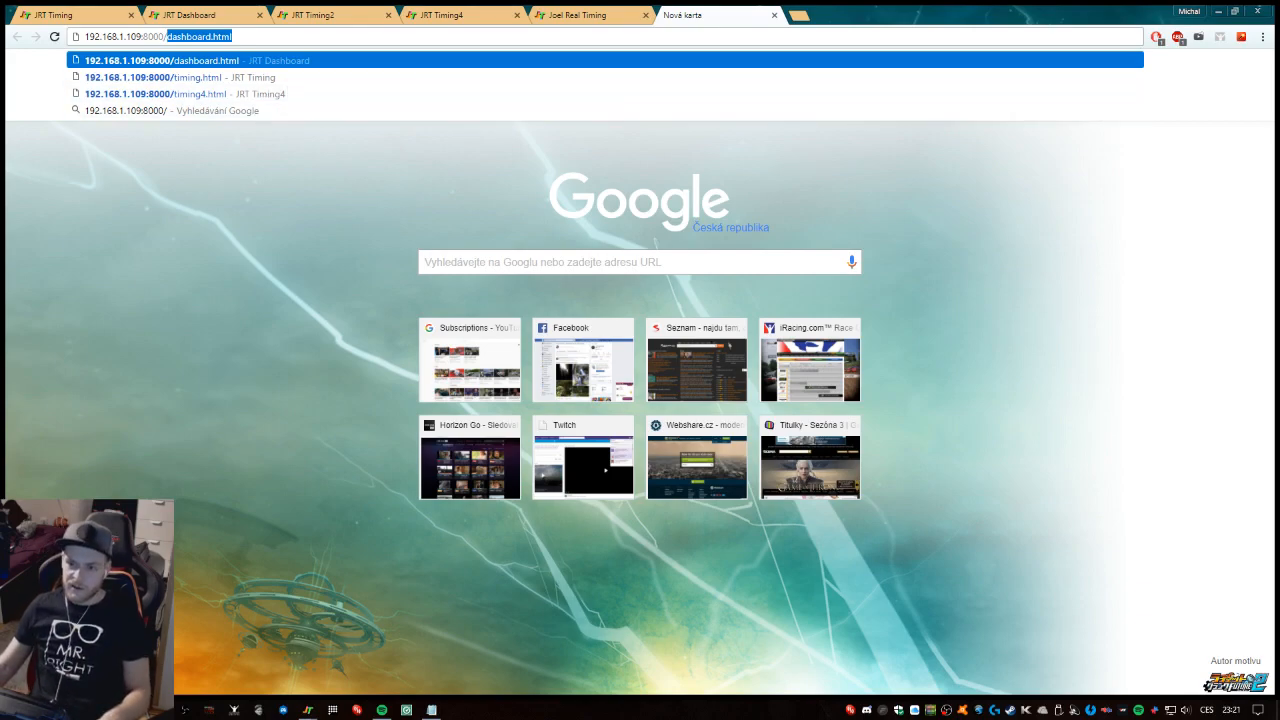
# Confirm the 192.168.1.109:8000 address in Chrome, dismissing the suggestion list.
pyautogui.press('Return')
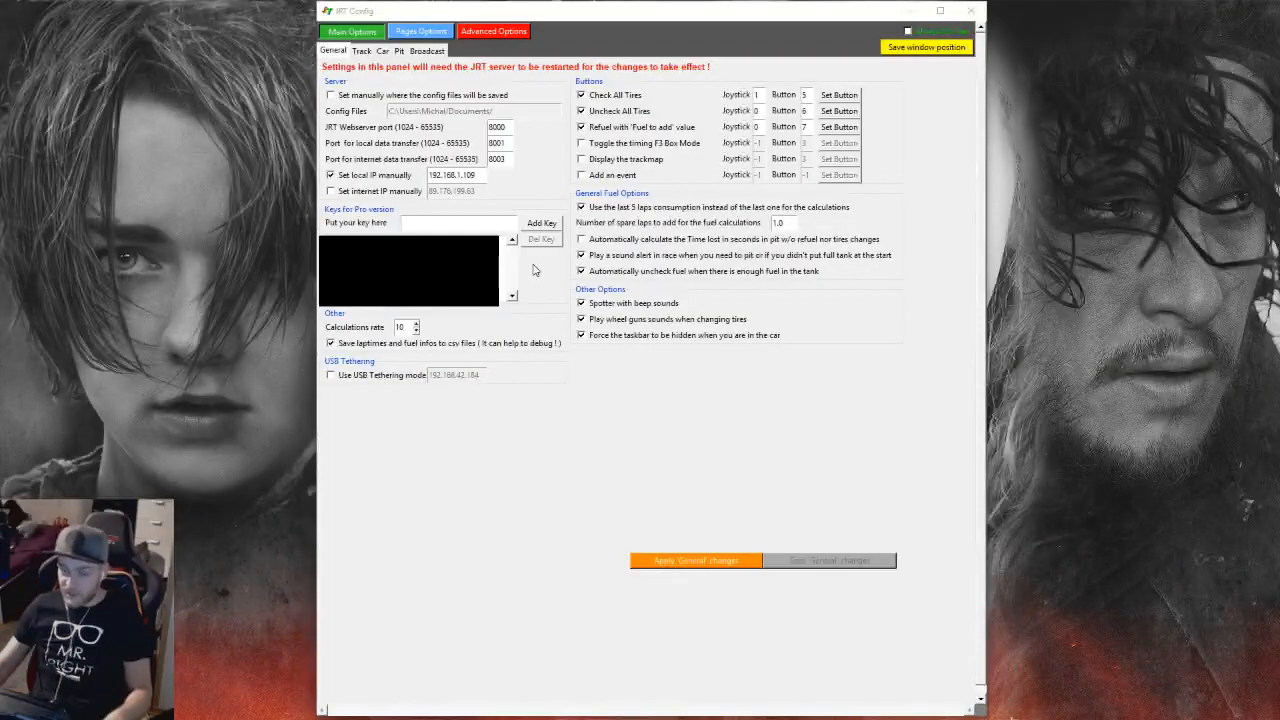
# Review the timing, timing2, timing_broadcast, trackmap, trackmap2 and calculator page settings in JRT Config.
pyautogui.click(409, 35)
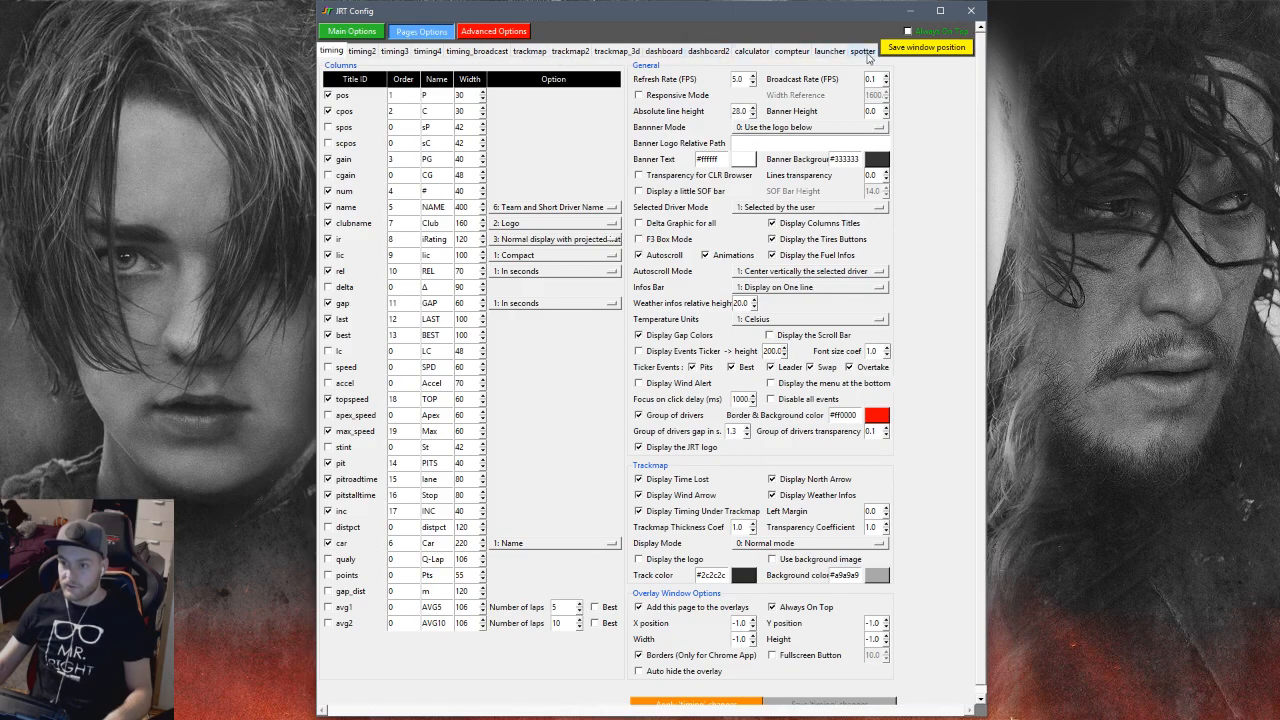
pyautogui.click(363, 51)
pyautogui.click(429, 54)
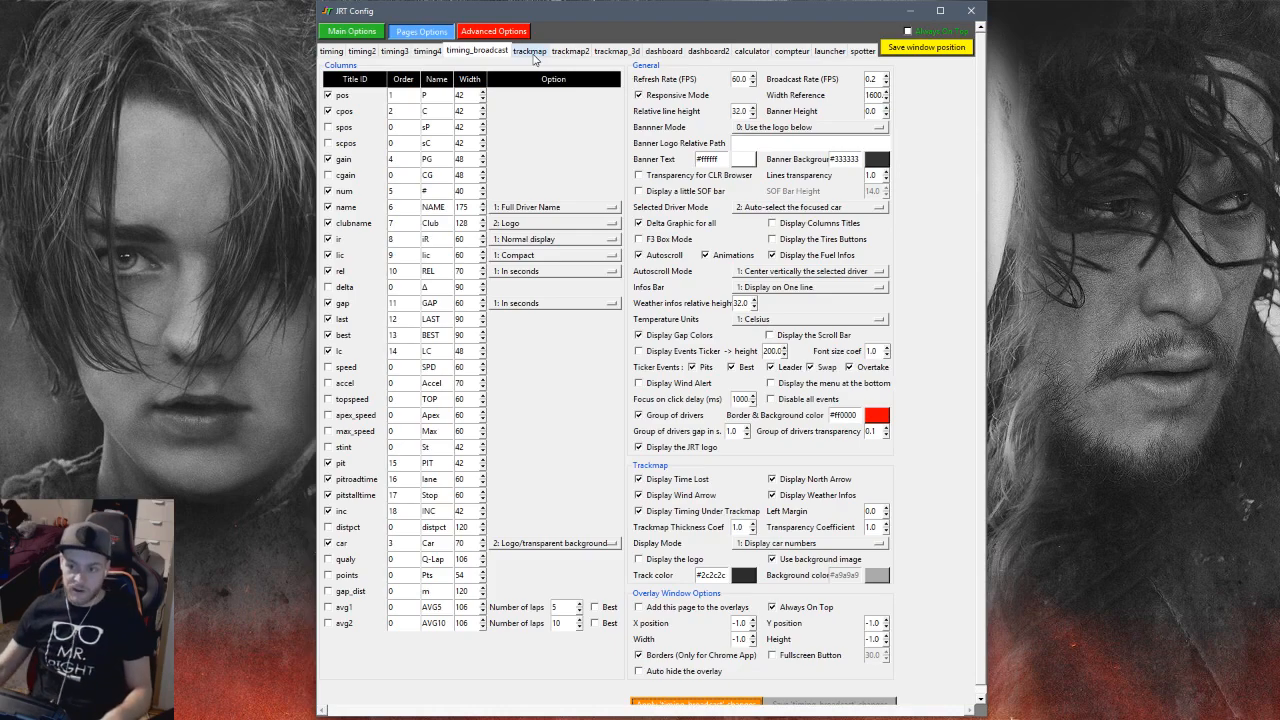
pyautogui.click(530, 51)
pyautogui.click(570, 51)
pyautogui.click(332, 51)
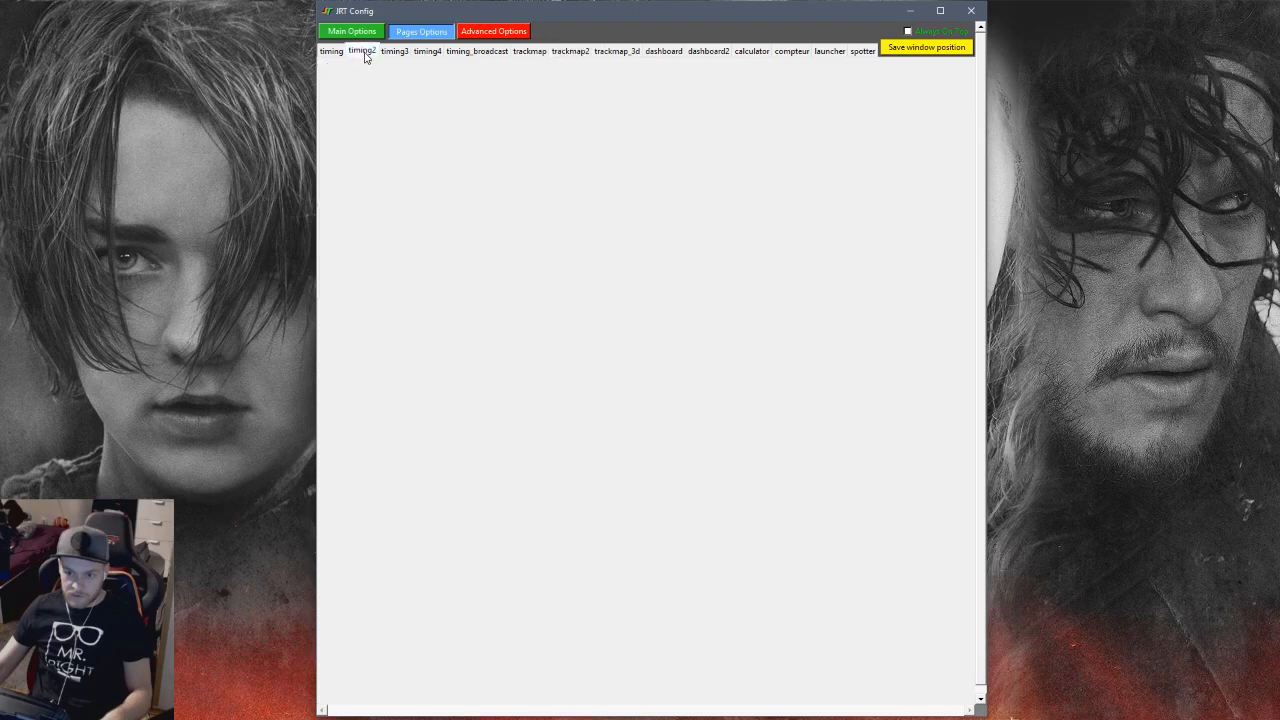
pyautogui.click(762, 51)
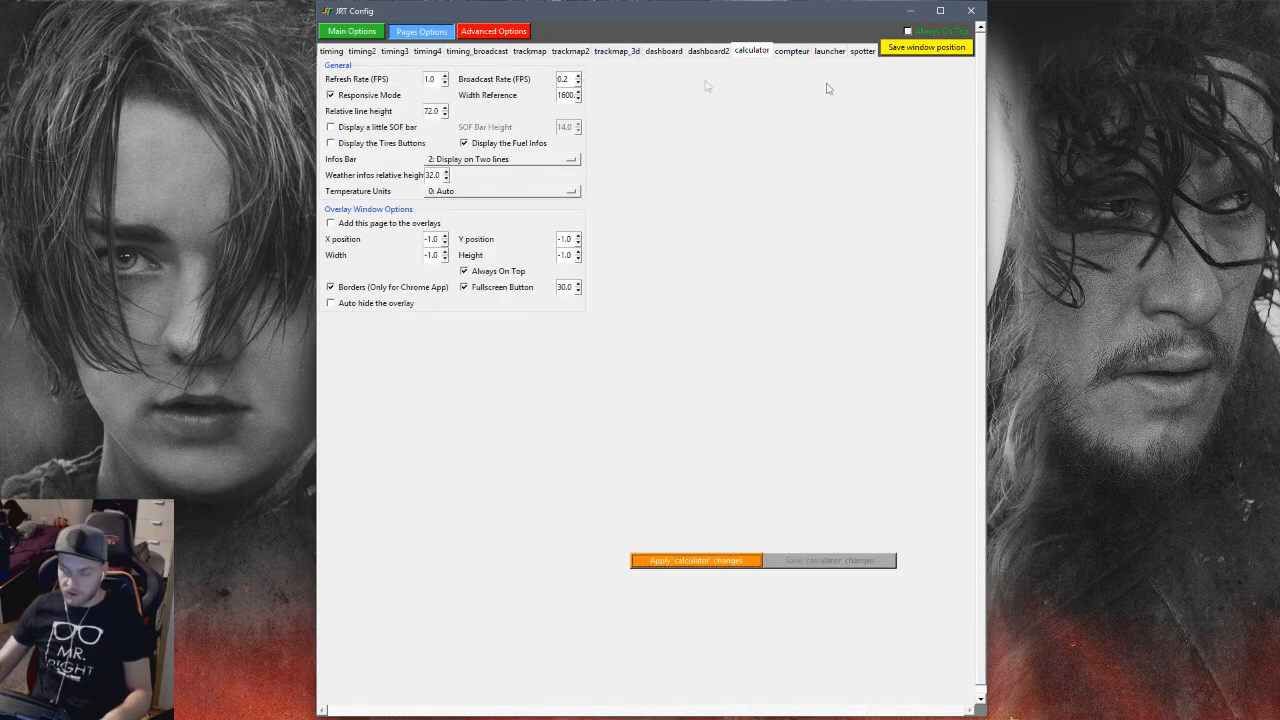
pyautogui.click(332, 51)
pyautogui.write('192.168.1.109:8000/')
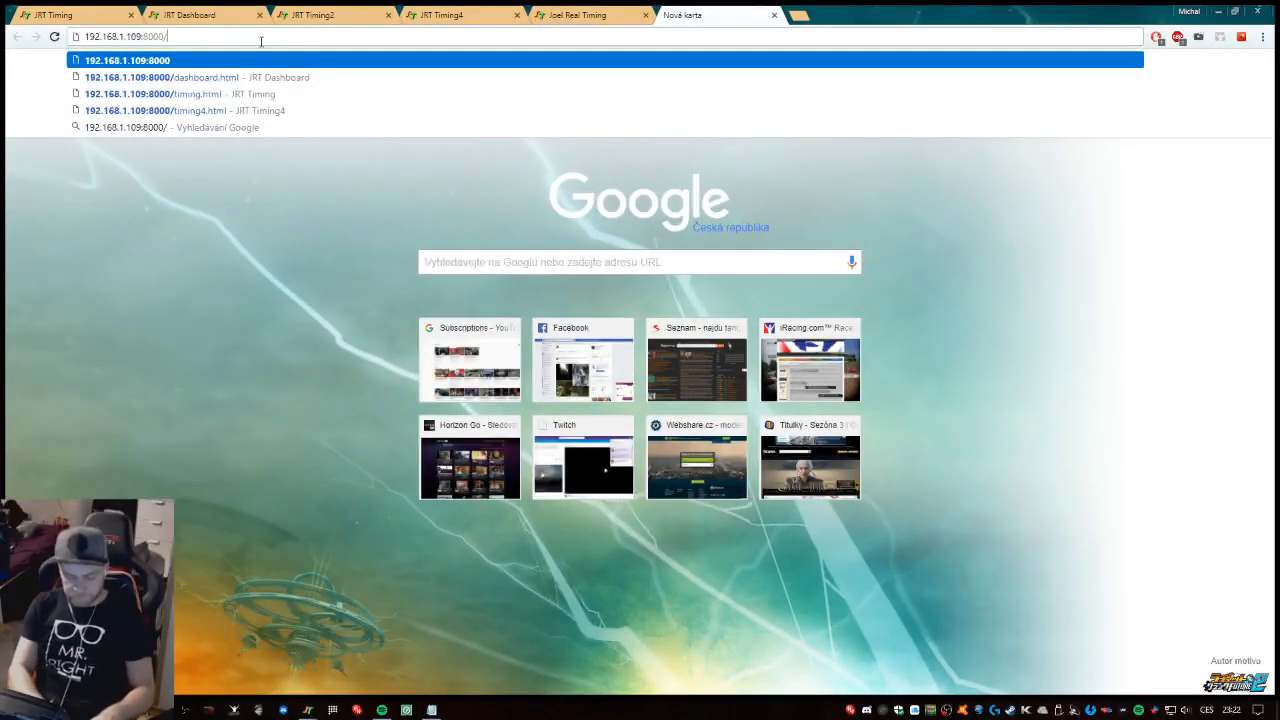
pyautogui.write('timing')
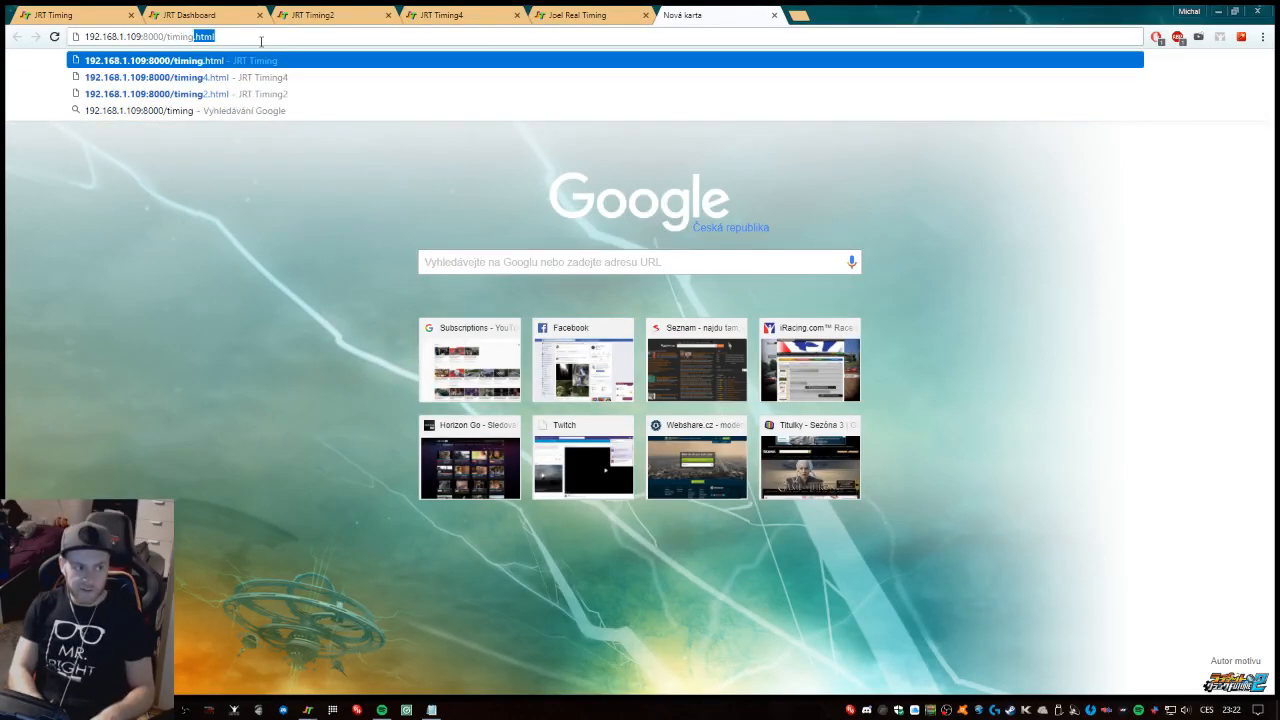
# Load 192.168.1.109:8000/timing without the .html ending, getting a 404 error.
pyautogui.press('BackSpace')
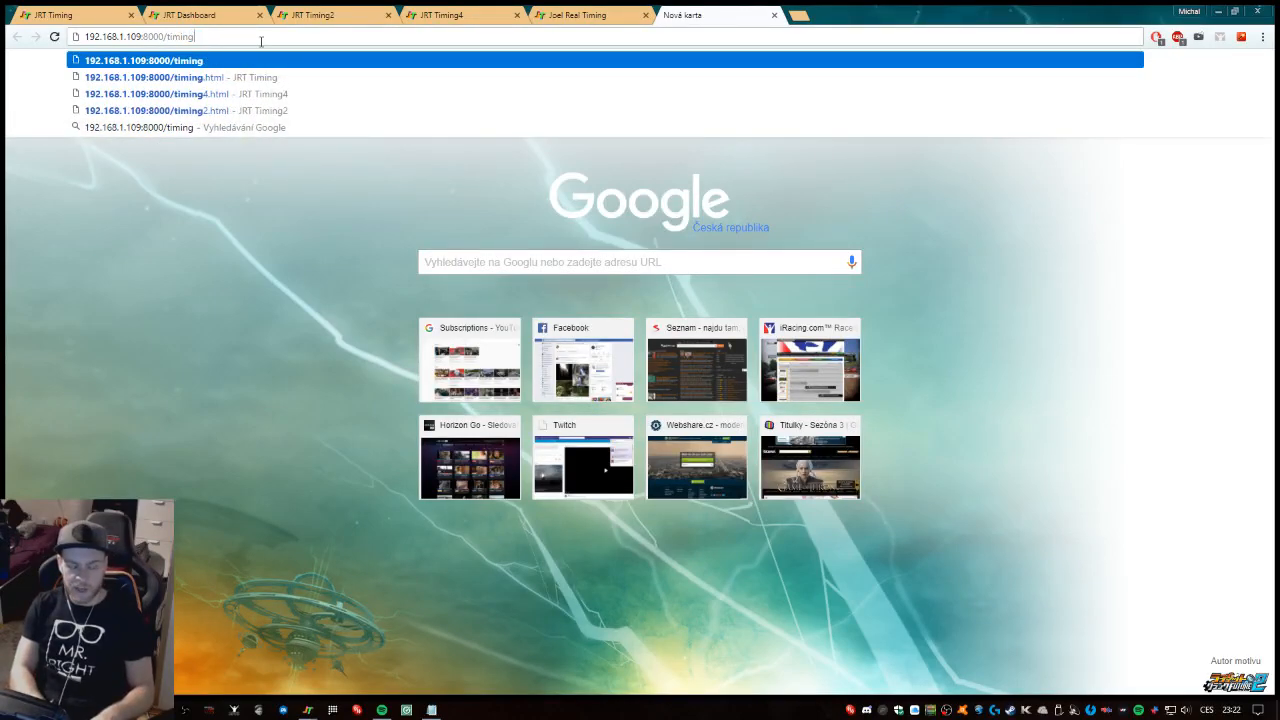
pyautogui.press('Return')
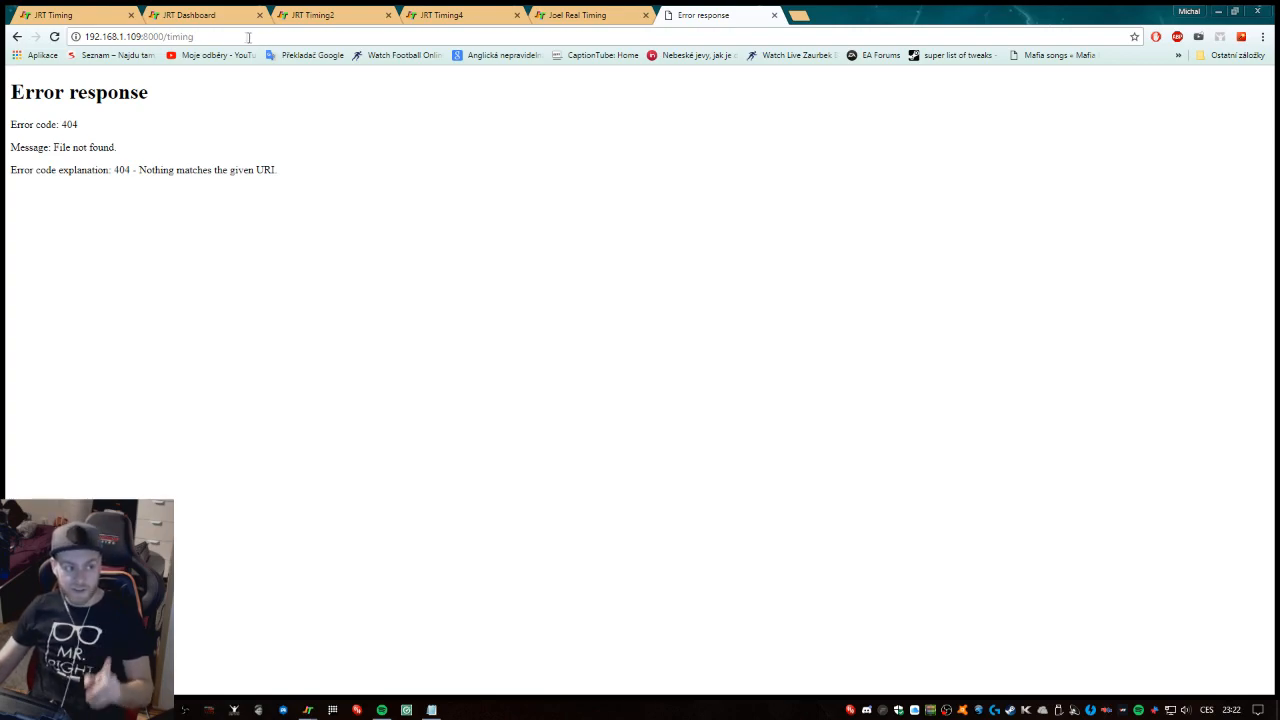
# Correct the address to 192.168.1.109:8000/timing.html and load the JRT timing page.
pyautogui.click(248, 37)
pyautogui.click(232, 36)
pyautogui.write('.ht')
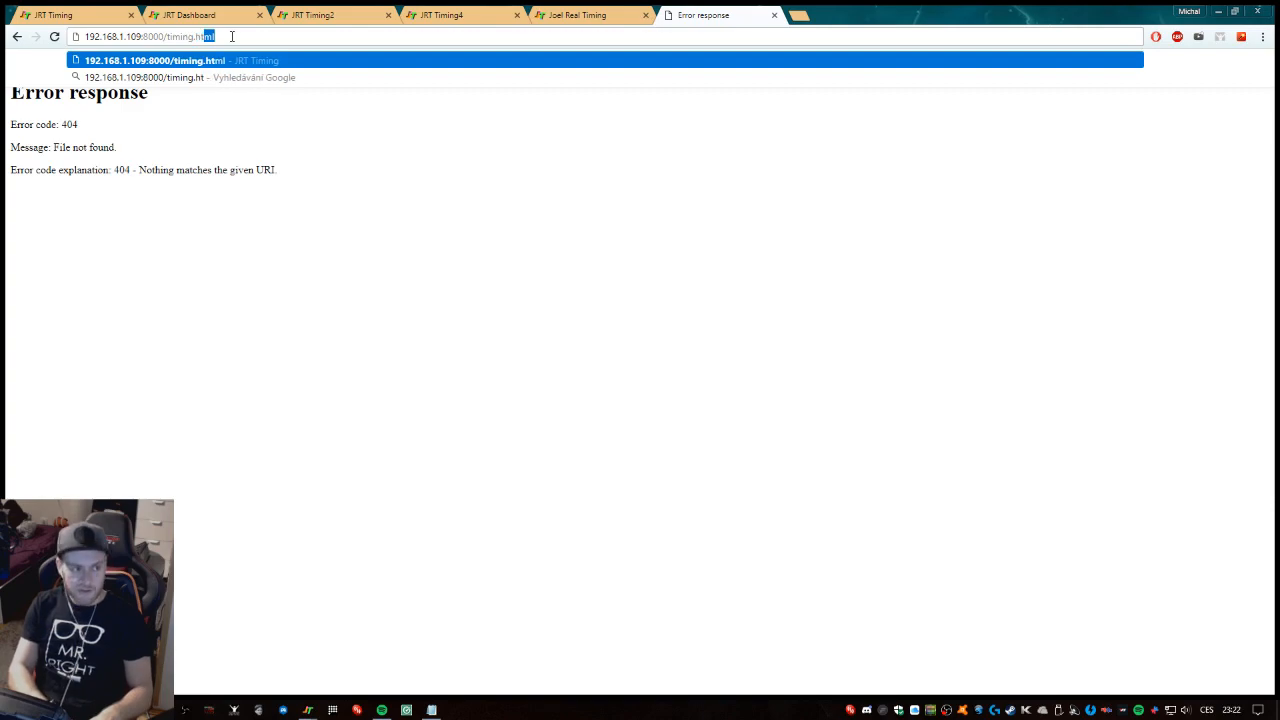
pyautogui.write('ml')
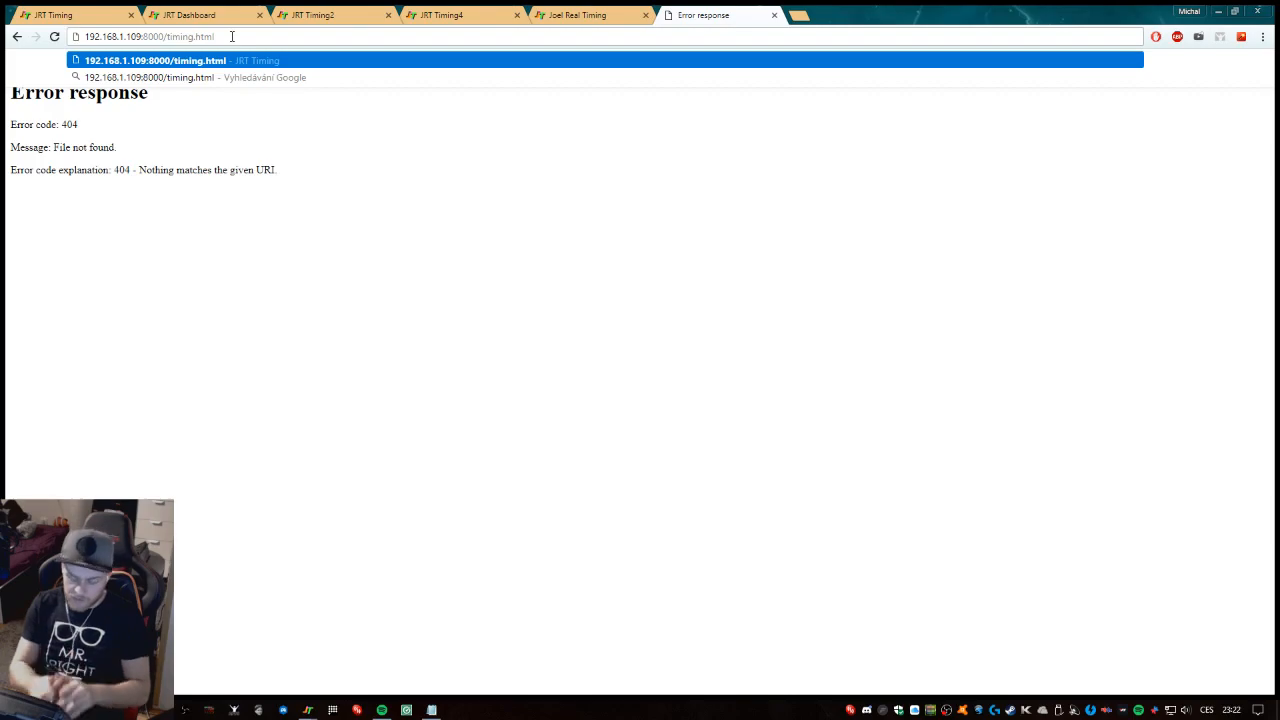
pyautogui.press('Return')
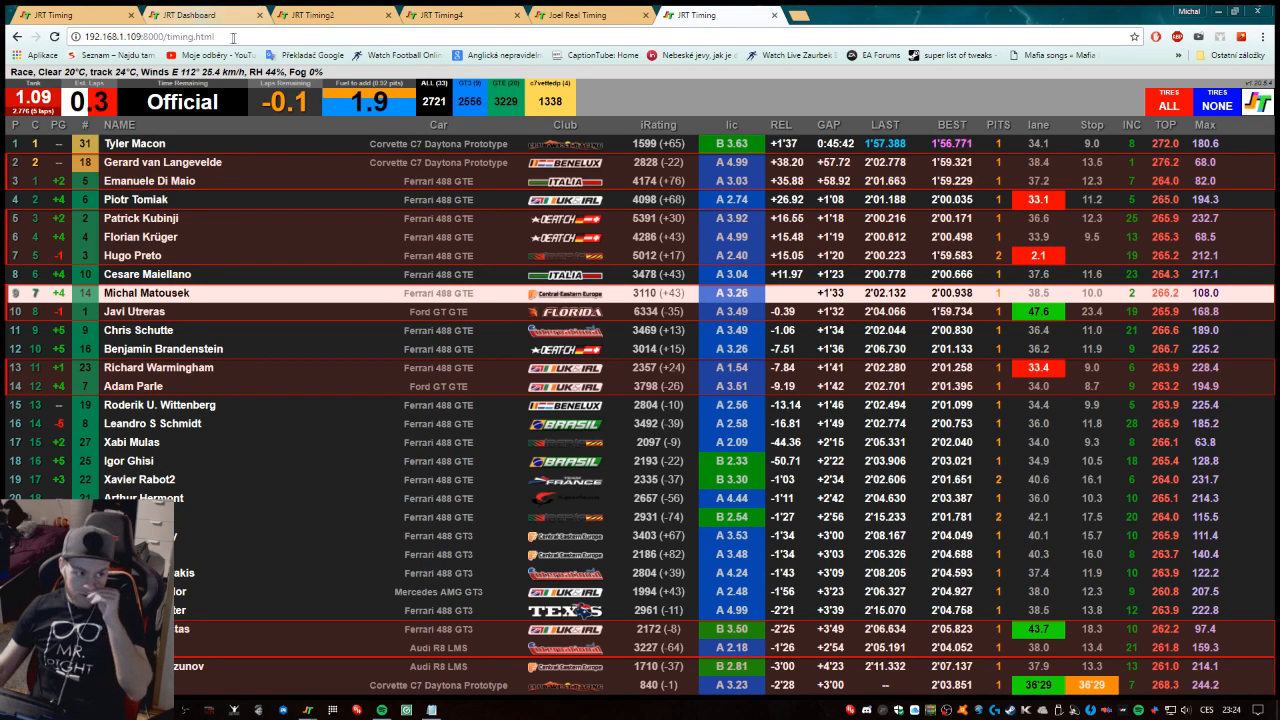
# Select the whole timing page address in Chrome's address bar.
pyautogui.click(90, 36)
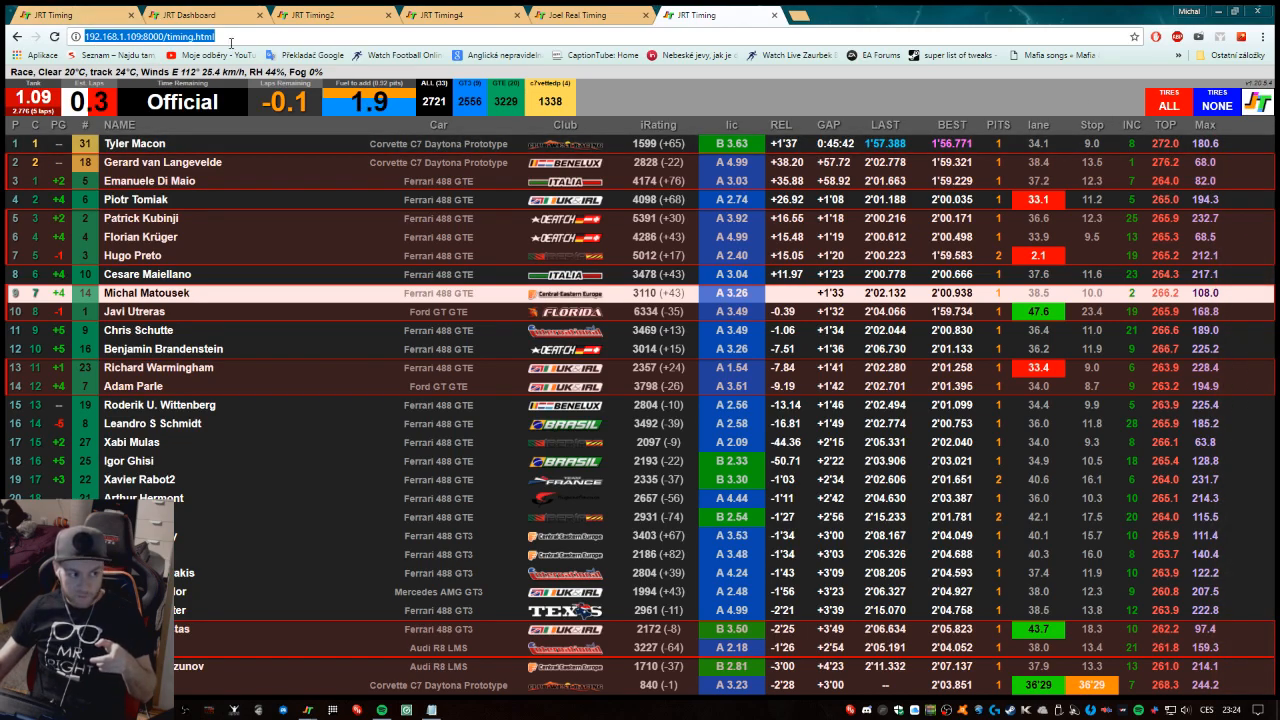
pyautogui.write('localhost:8000/dashboard')
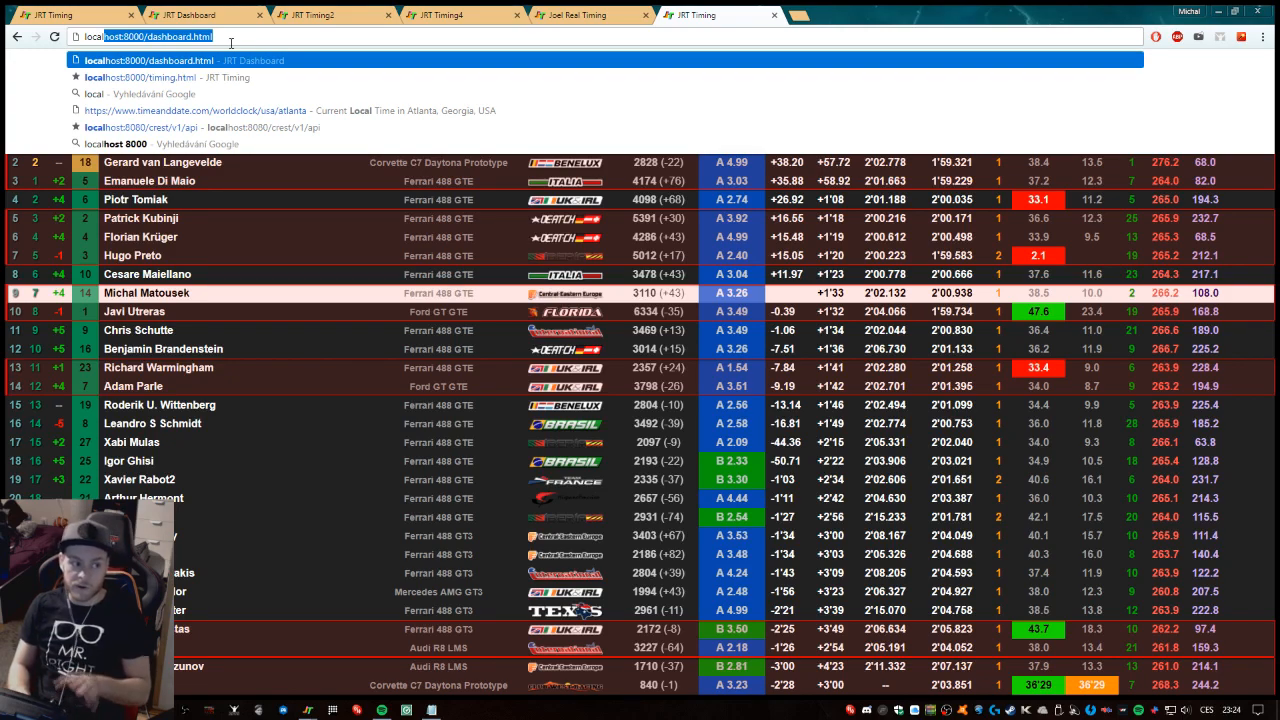
# Load the timing page from localhost:8000/timing.html via the address suggestion.
pyautogui.press('Down')
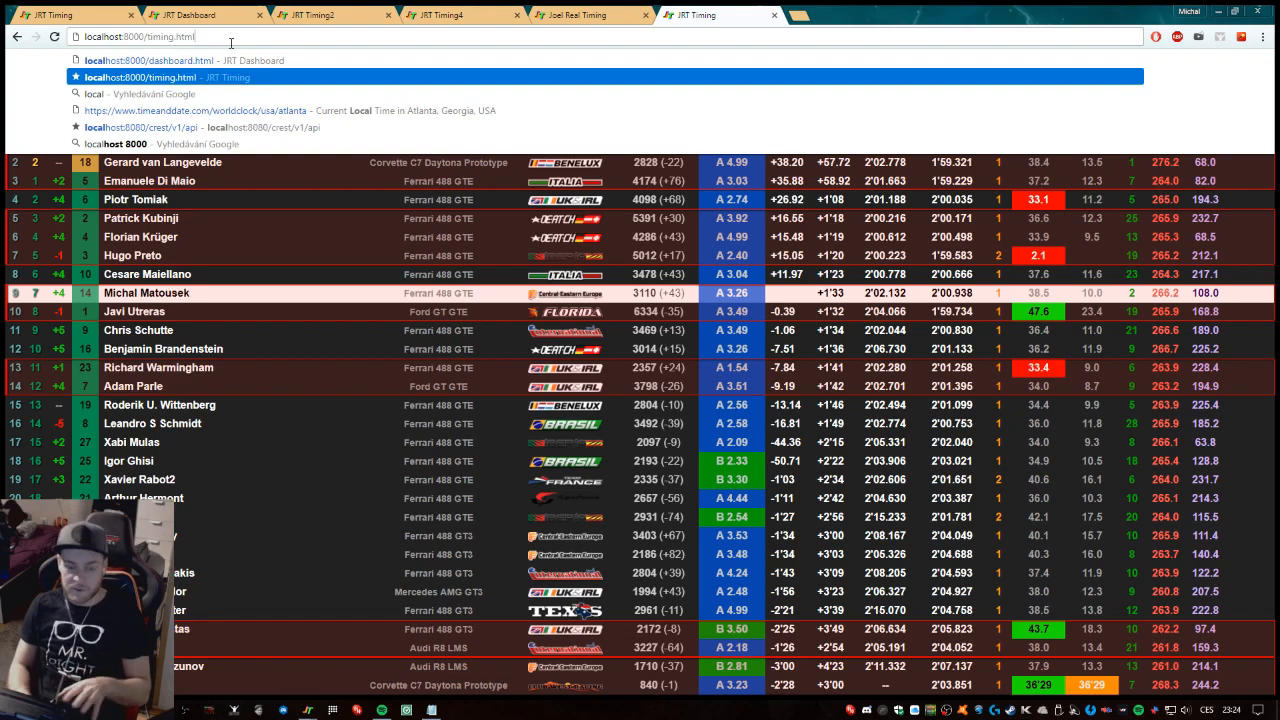
pyautogui.press('Return')
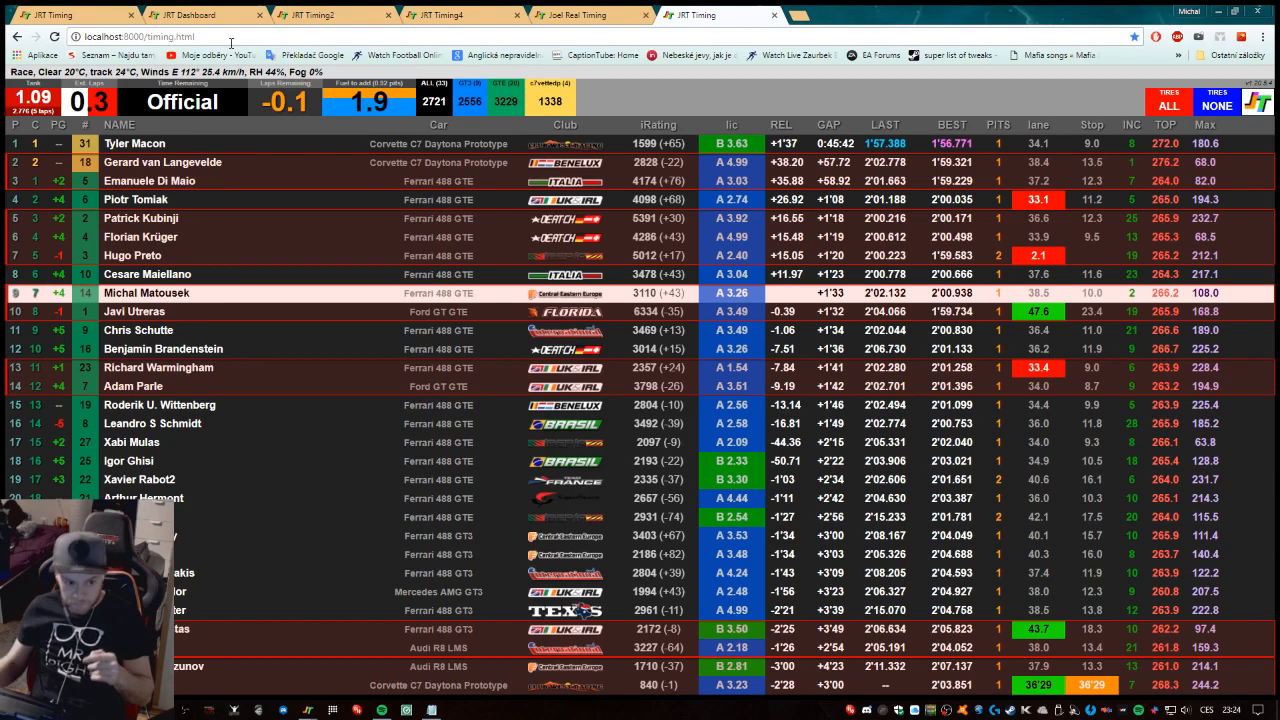
# Switch to the Joel Real Timing program folder in File Explorer.
pyautogui.rightClick(110, 709)
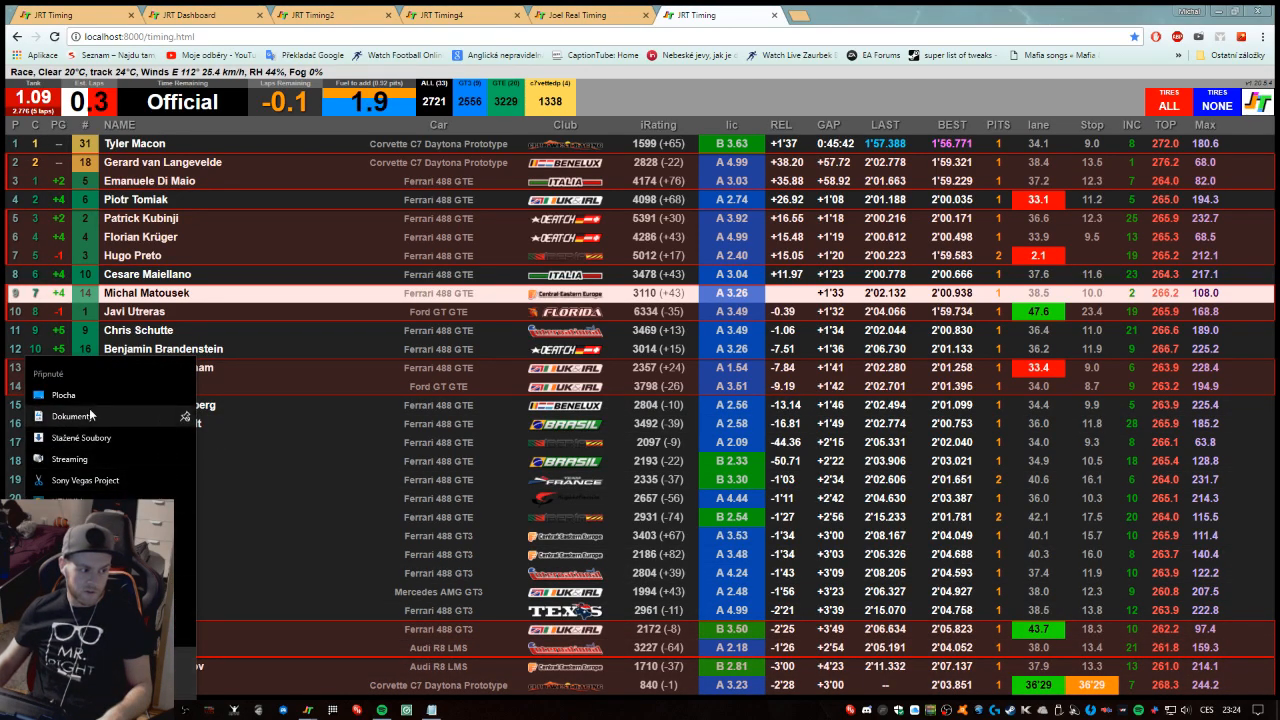
pyautogui.click(185, 709)
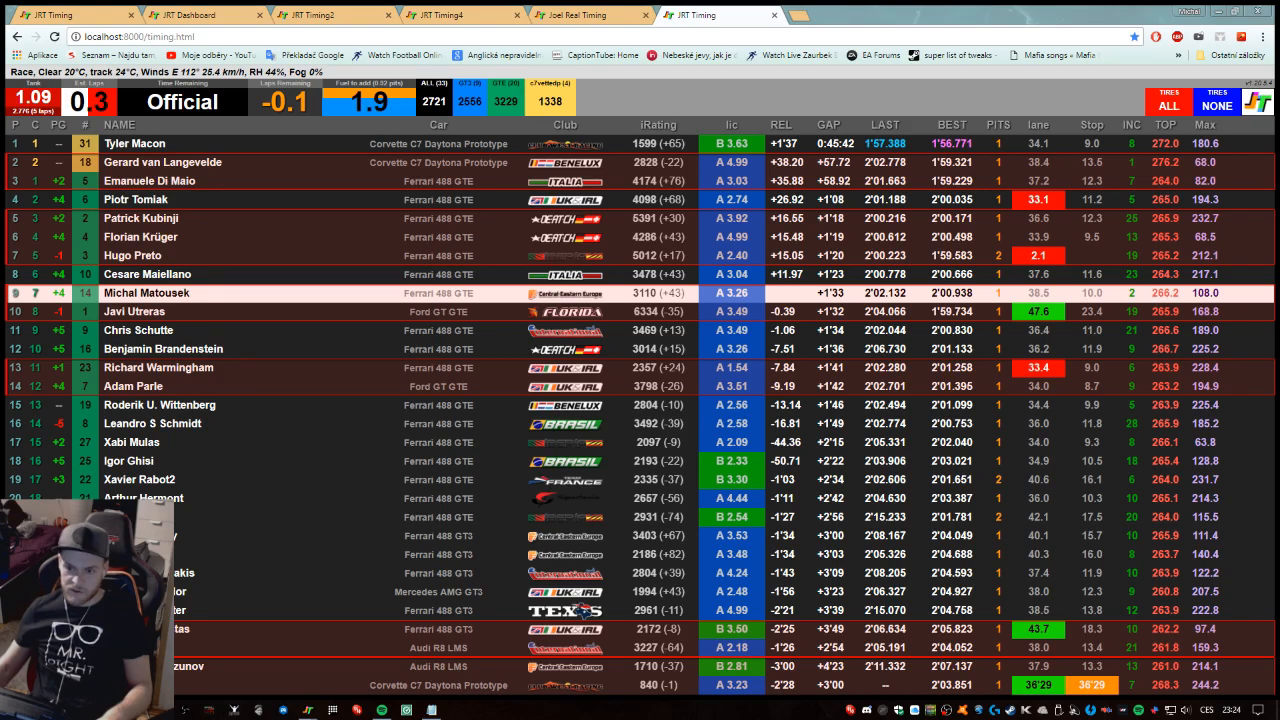
pyautogui.hotkey('alt', 'Tab')
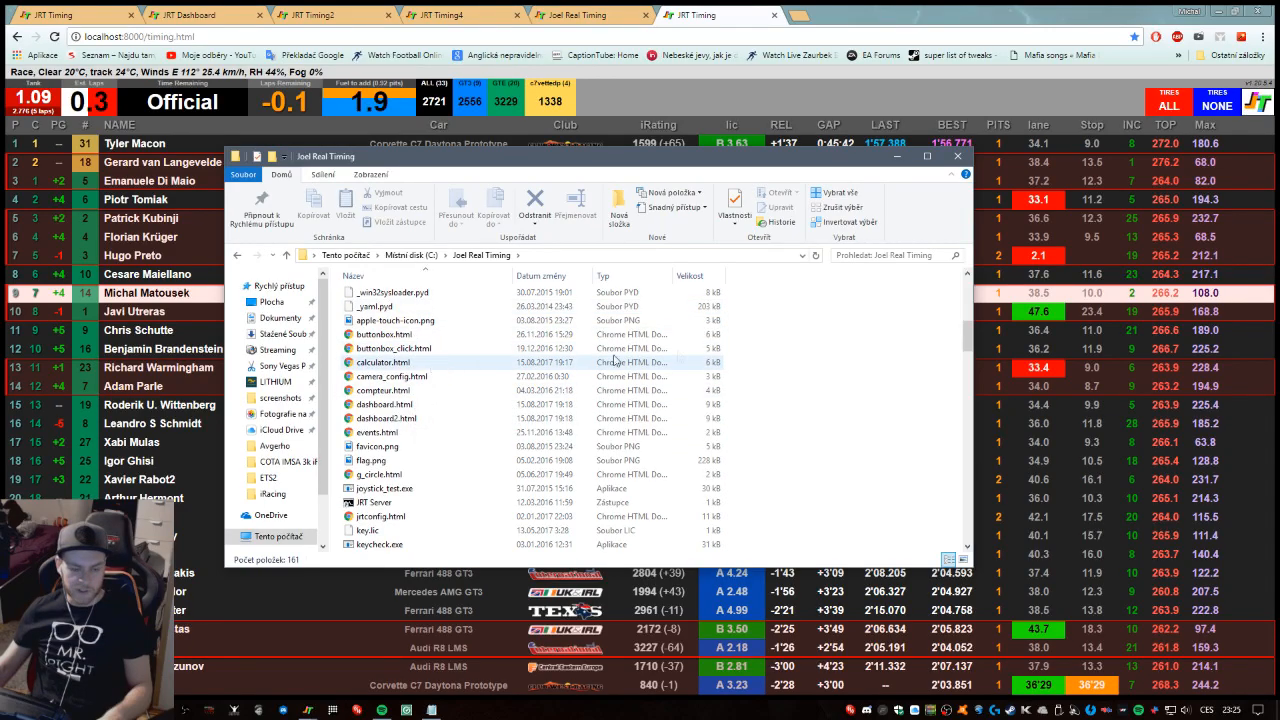
# Locate timing.html among the HTML page files and open it as a local file in Chrome.
pyautogui.click(382, 334)
pyautogui.press('Down')
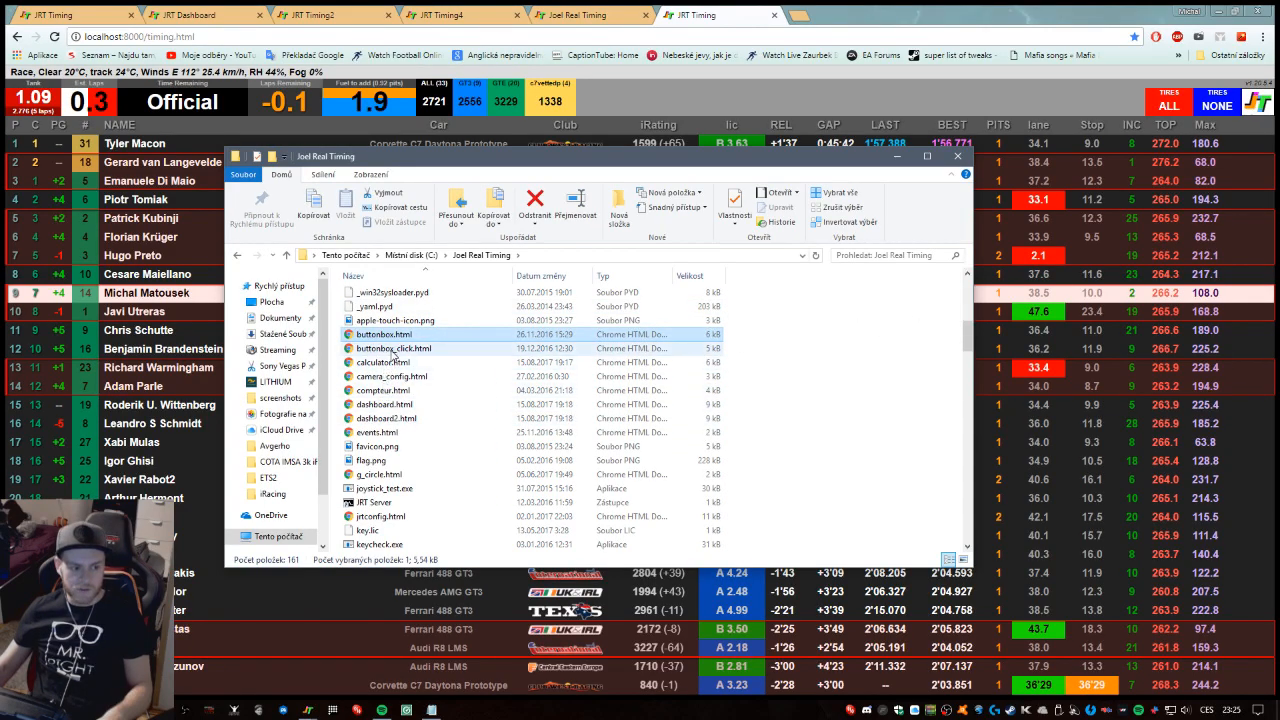
pyautogui.press('Down')
pyautogui.press('Down')
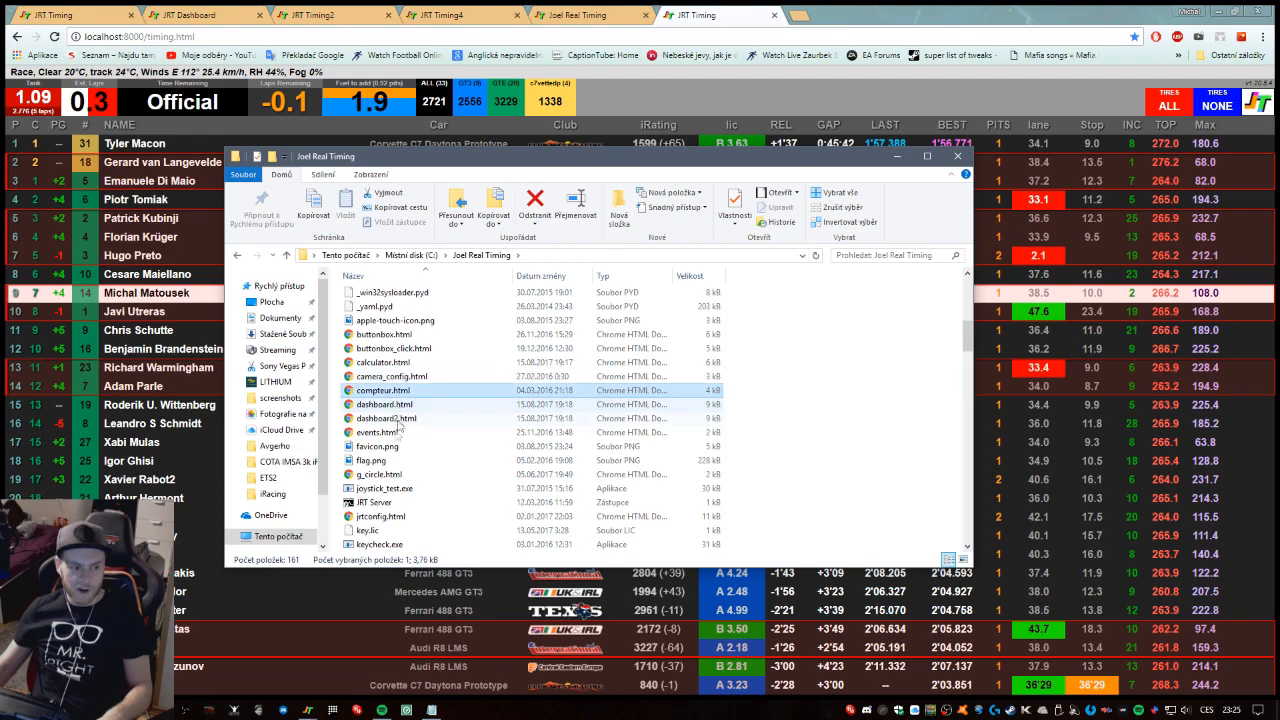
pyautogui.scroll(-4, 410, 440)
pyautogui.scroll(-3, 415, 447)
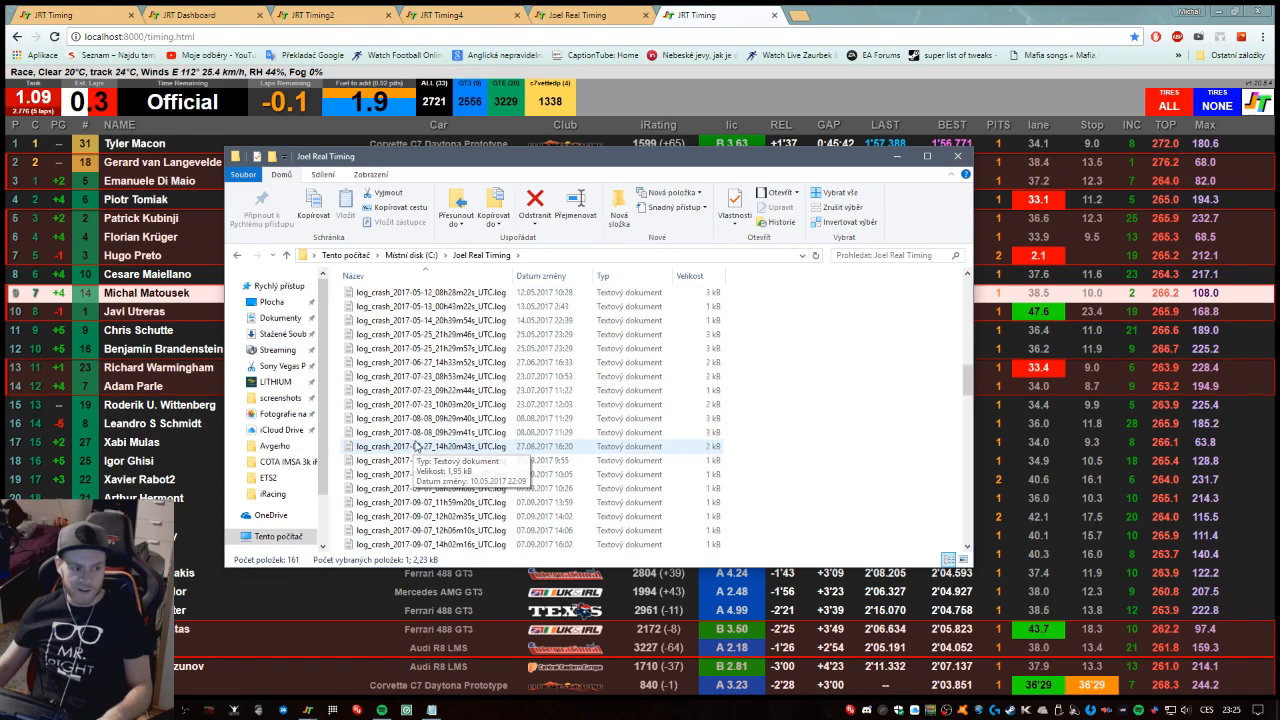
pyautogui.scroll(-8, 416, 444)
pyautogui.scroll(-8, 417, 441)
pyautogui.scroll(-6, 419, 438)
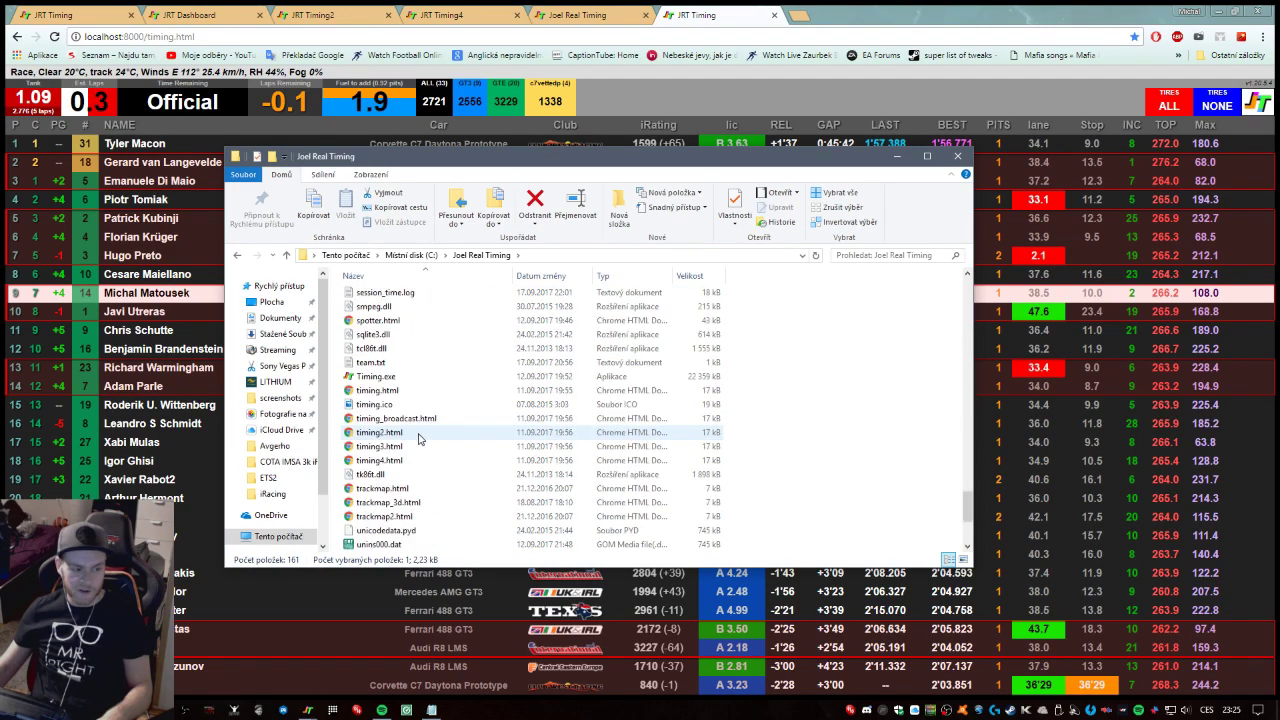
pyautogui.click(386, 390)
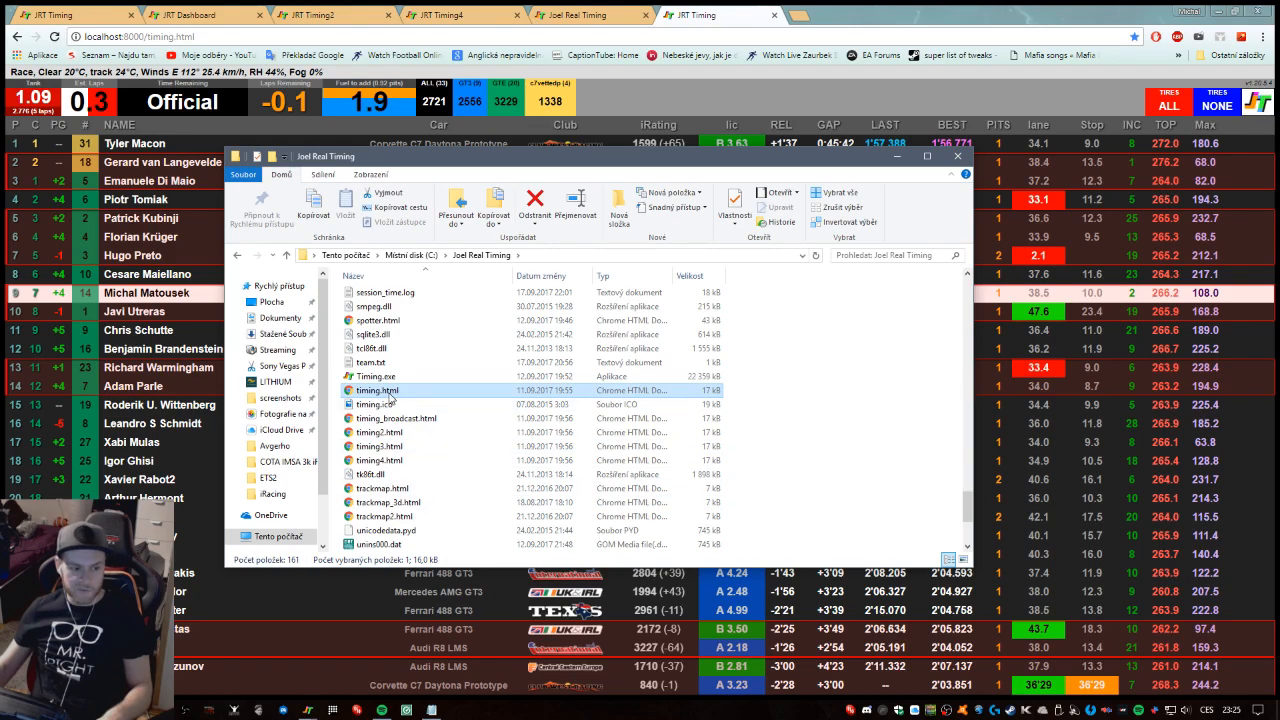
pyautogui.doubleClick(388, 392)
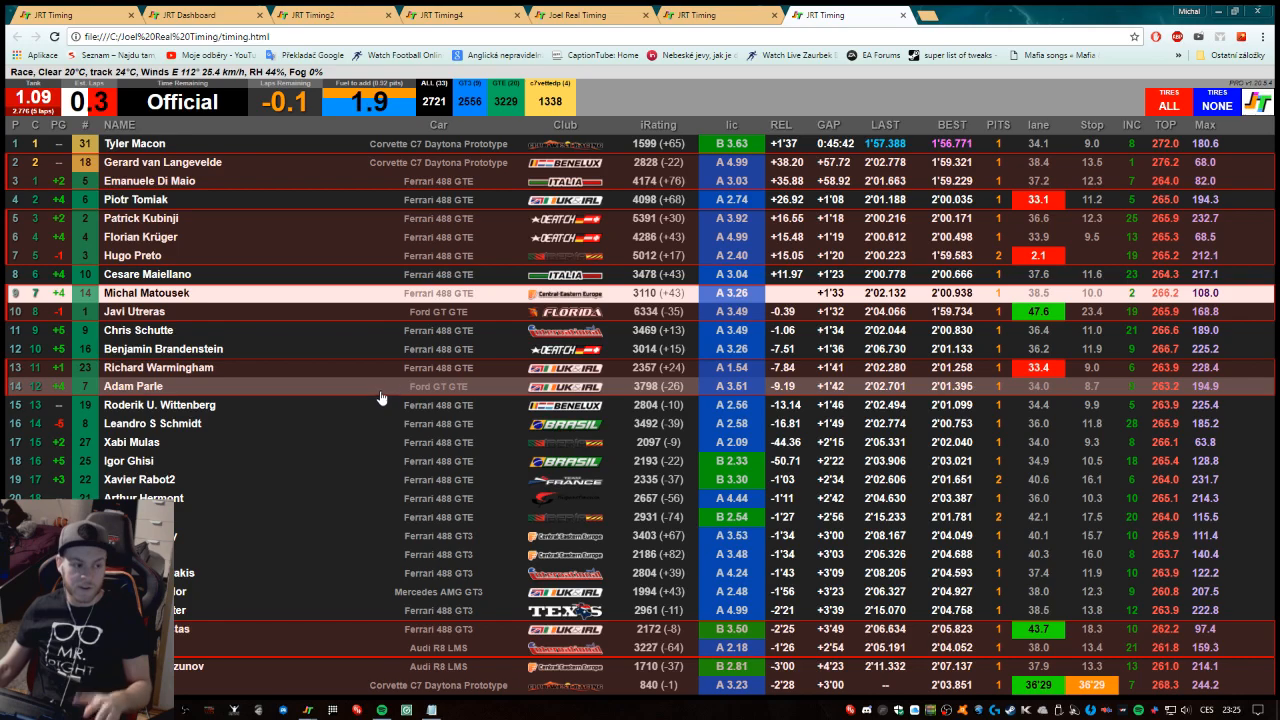
# Close the file:/// timing.html tab, leaving the localhost:8000 timing page showing.
pyautogui.click(903, 16)
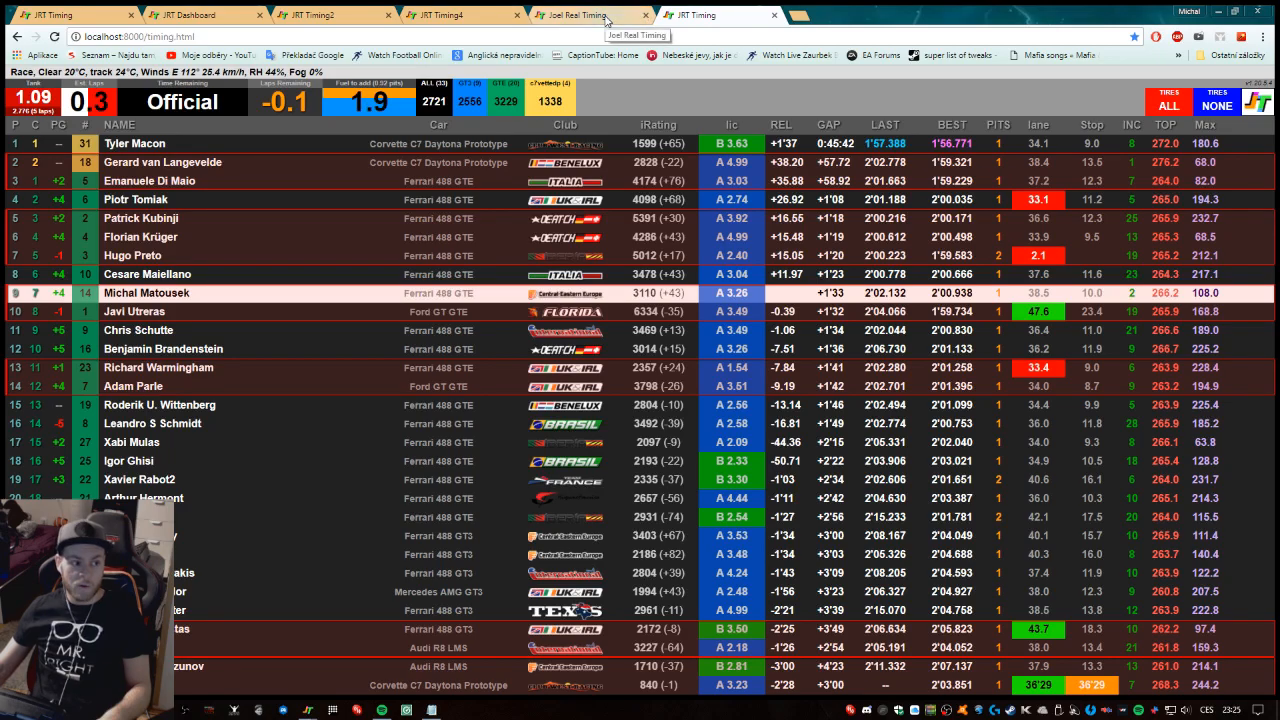
# Close the localhost timing and release-notes tabs, returning to the 192.168.1.109:8000 standings tab.
pyautogui.click(774, 15)
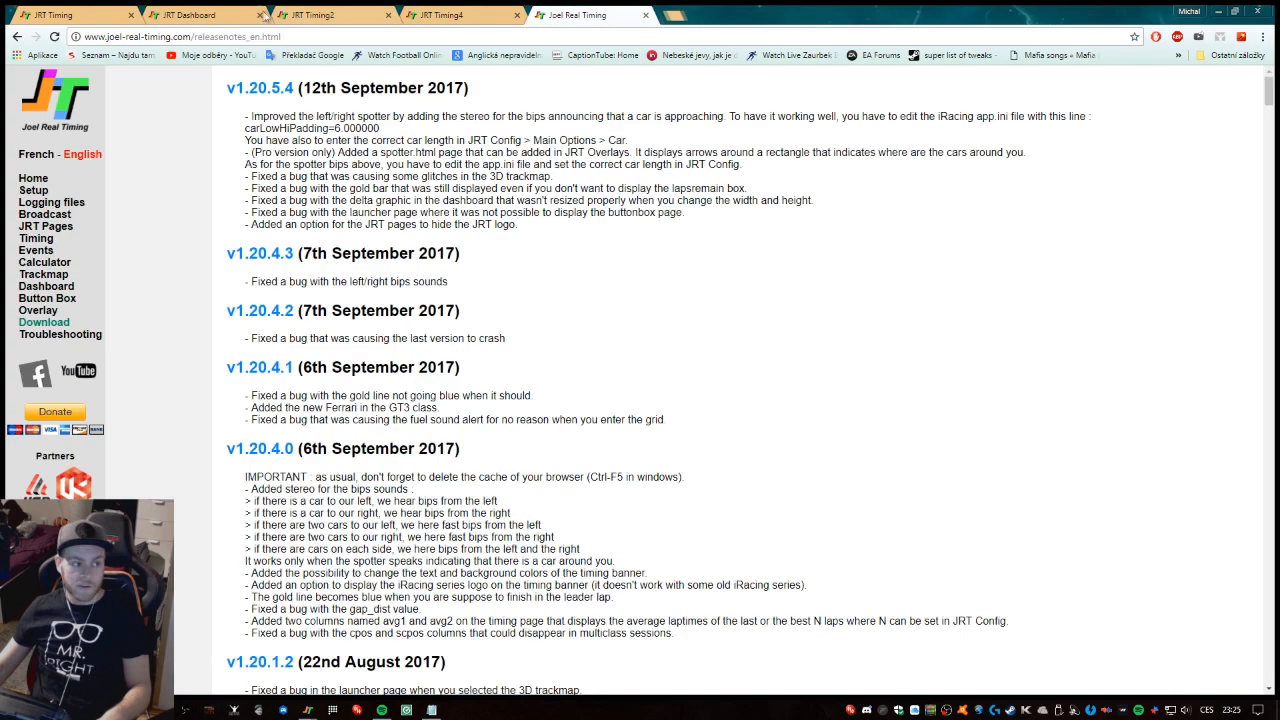
pyautogui.click(62, 14)
pyautogui.click(645, 15)
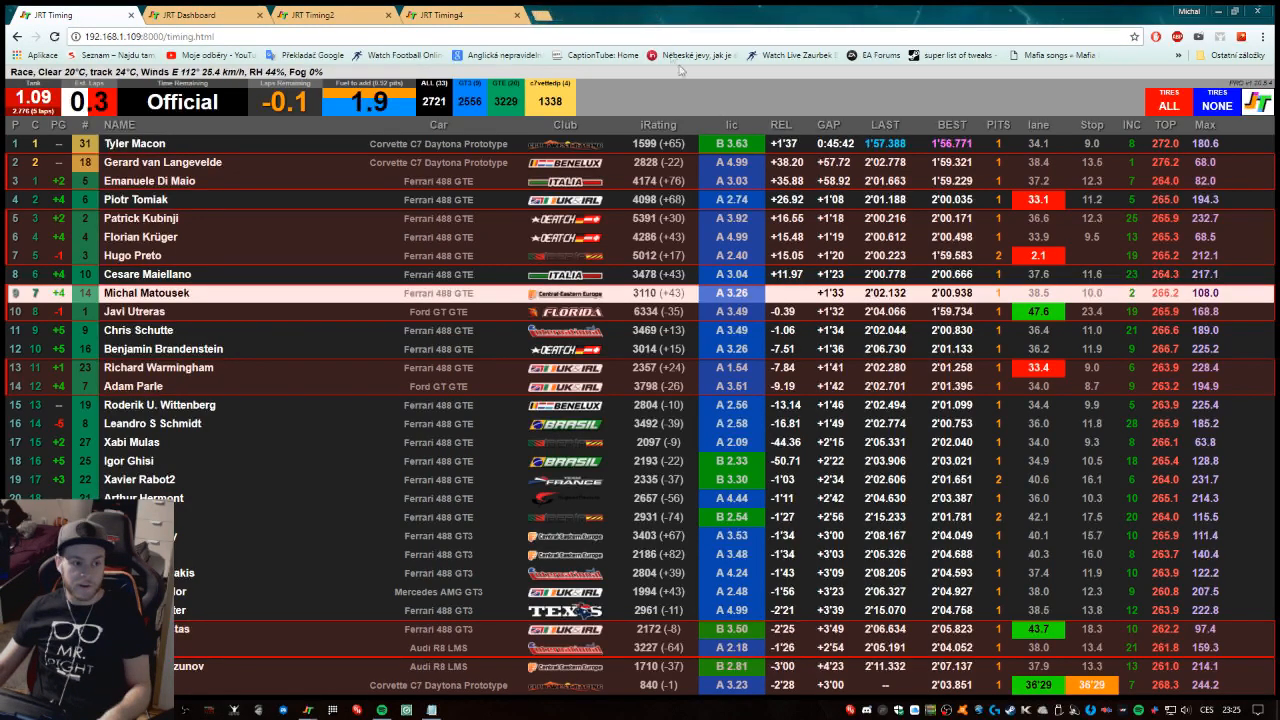